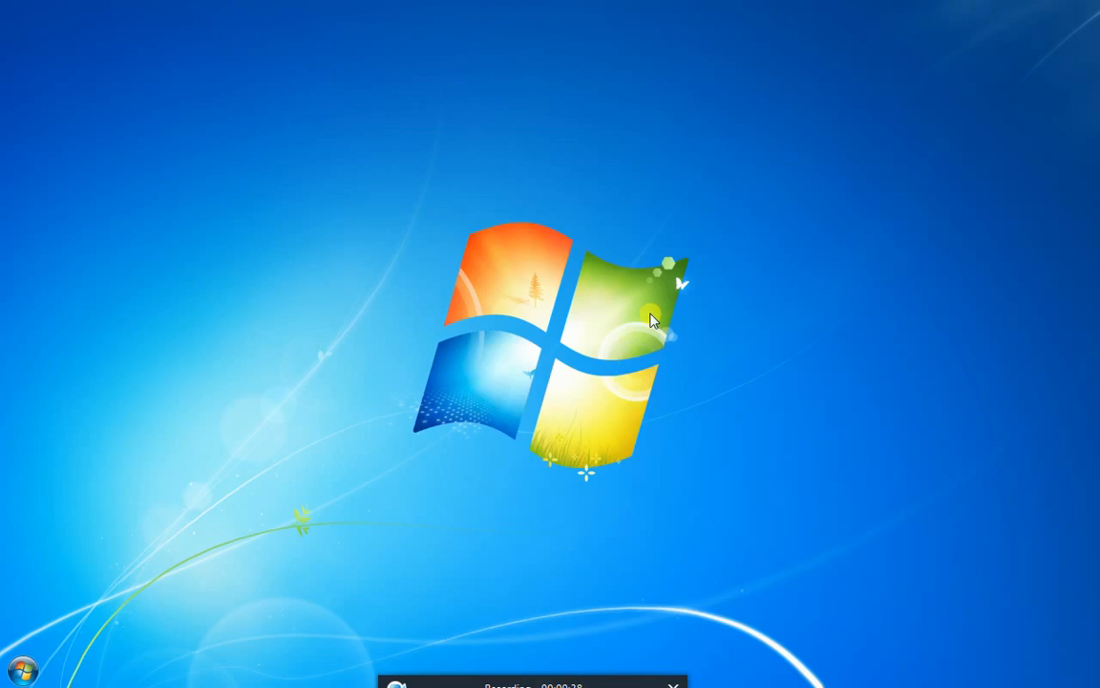
Switch to the Drop Down workbook in Excel and enter the heading Product in cell A1 of the Dropdown sheet
key(alt+Tab)
key(alt+Tab)
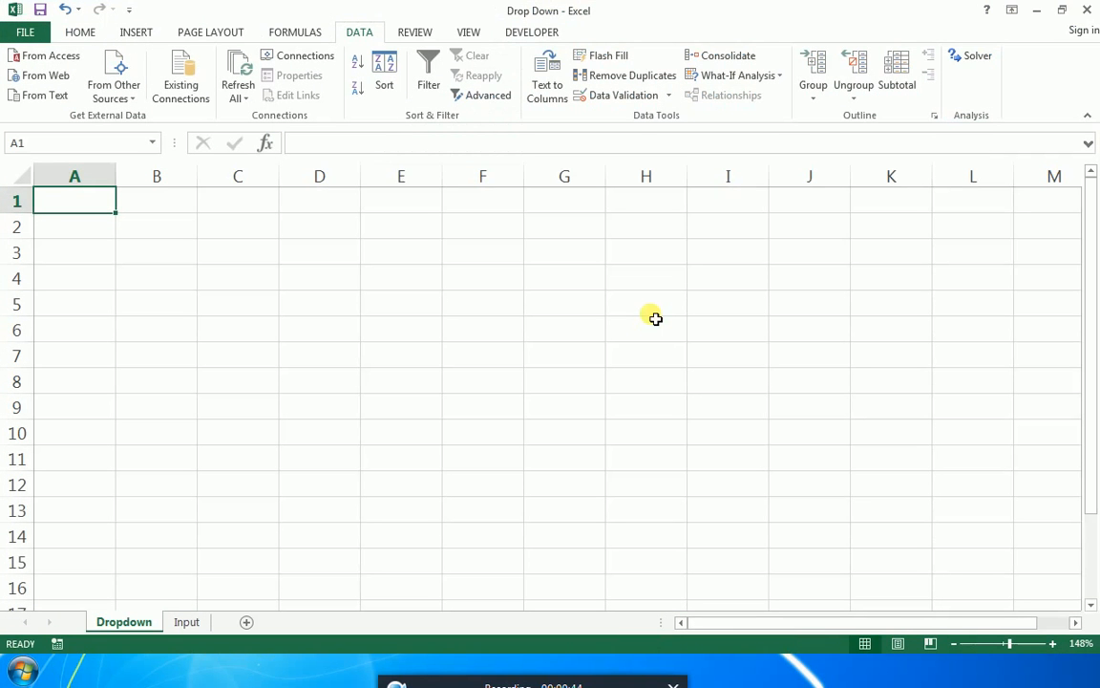
key(Down)
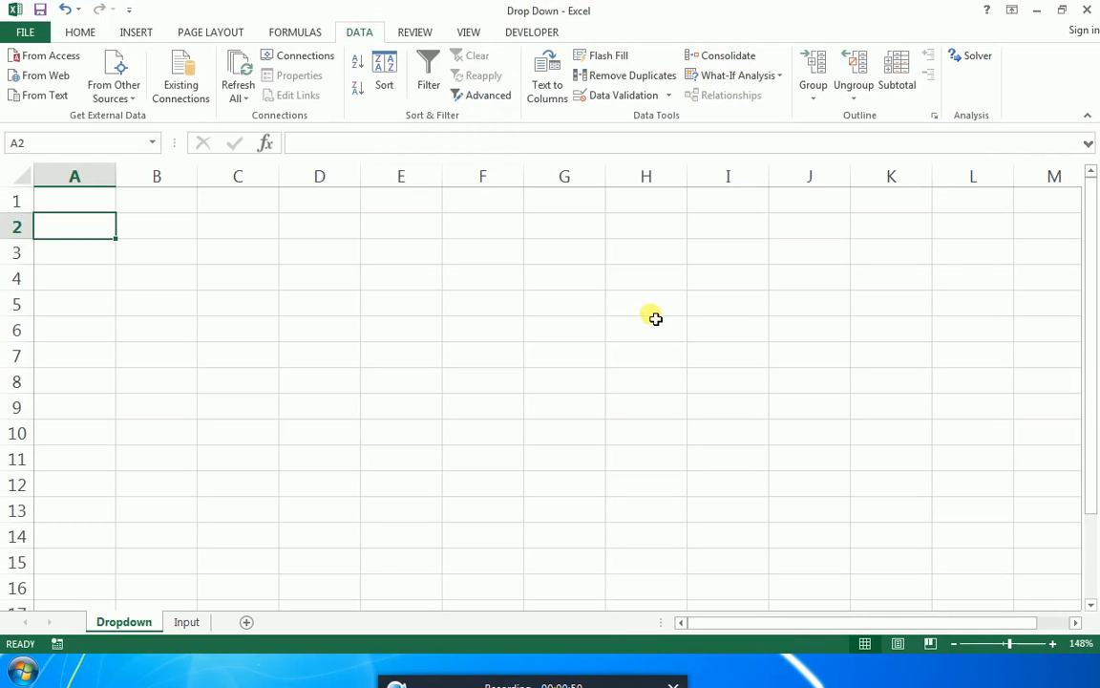
key(Up)
text(Product)
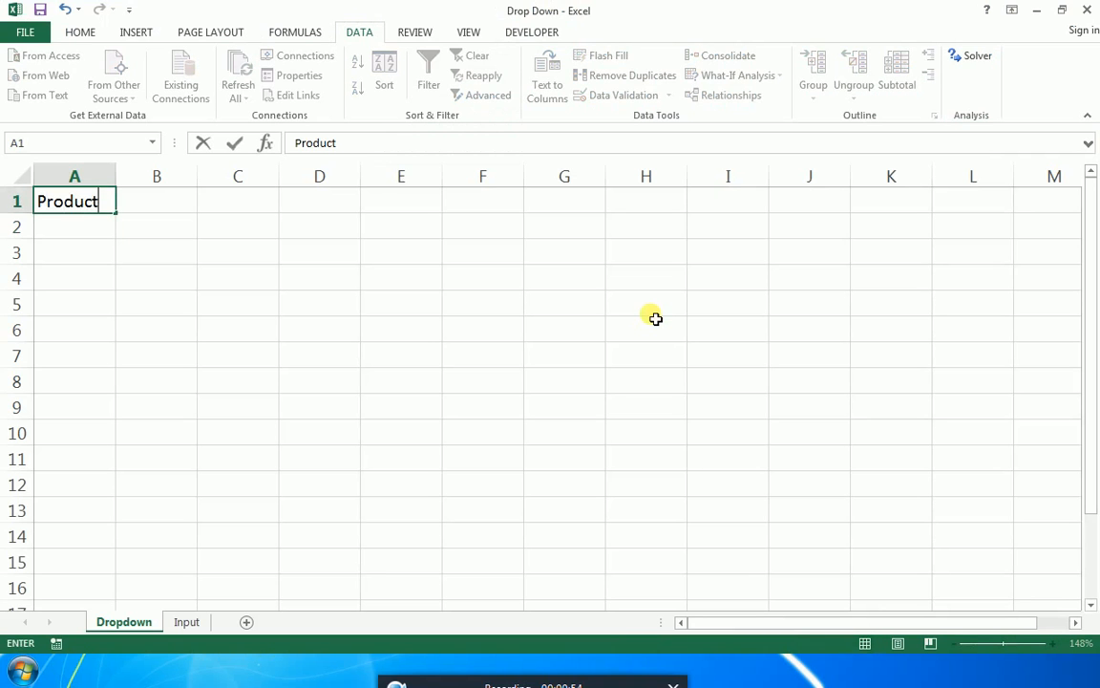
key(Return)
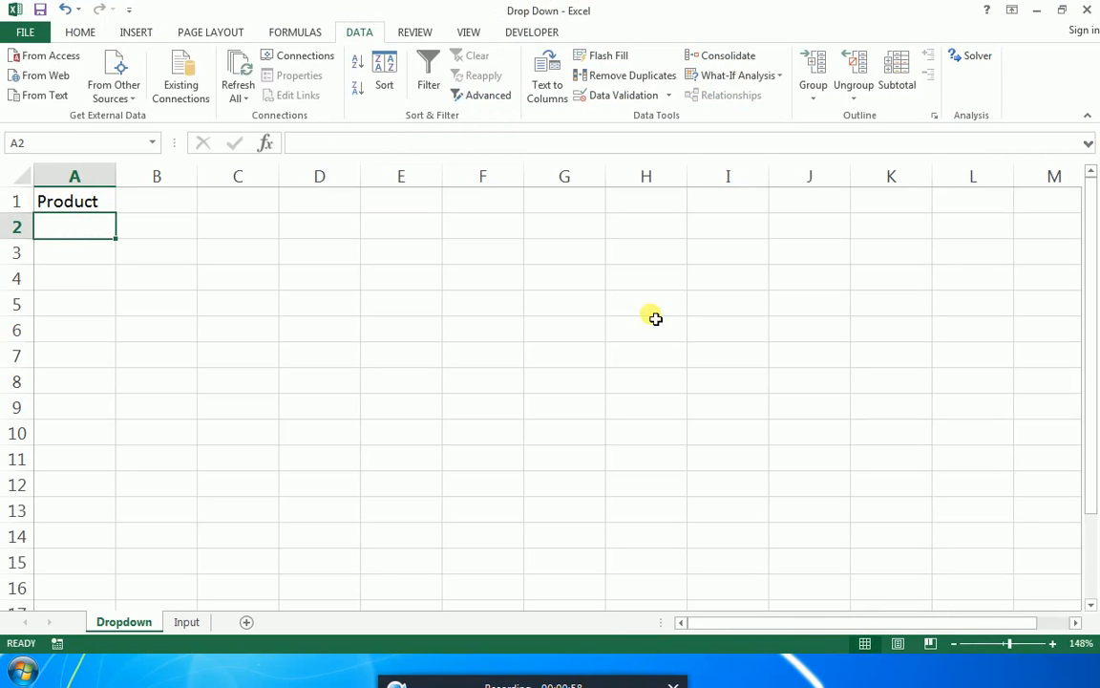
Add list data validation to cells A2:A3 with the directly entered source "fruites, Vegetables"
key(shift+Down)
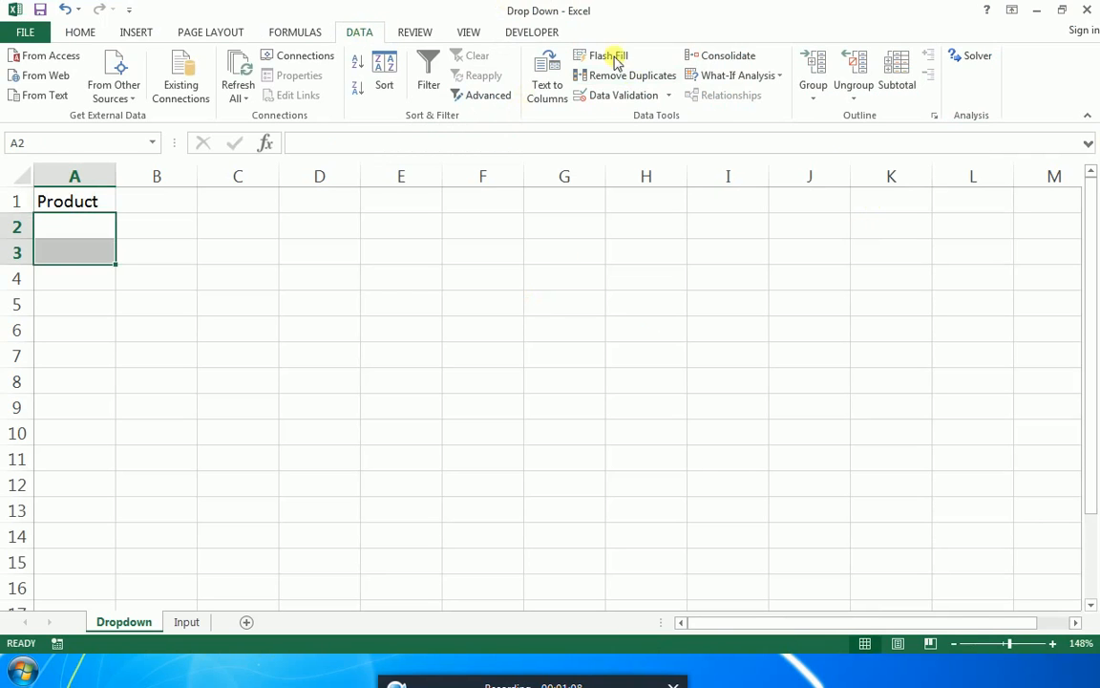
click(612, 101)
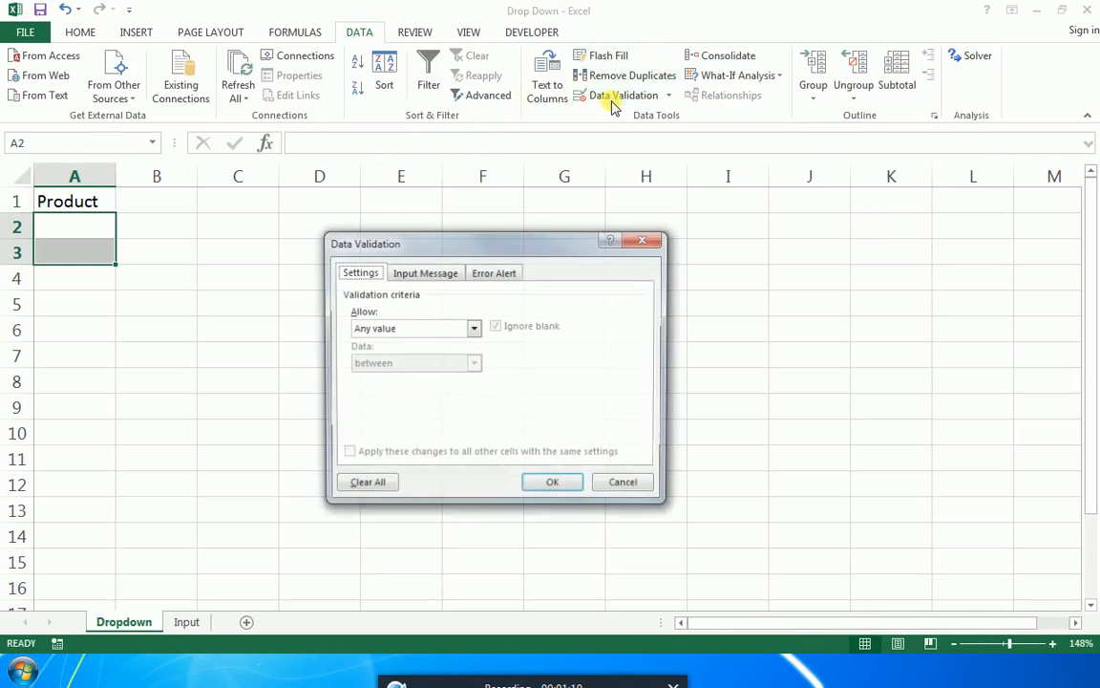
click(397, 328)
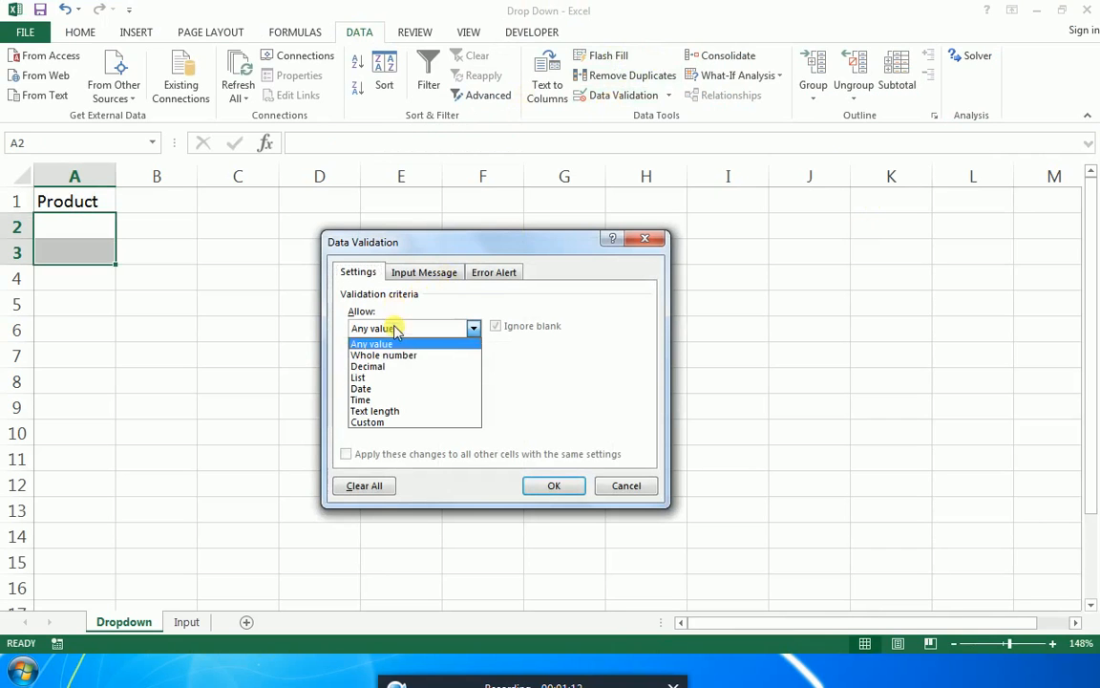
click(386, 379)
click(408, 401)
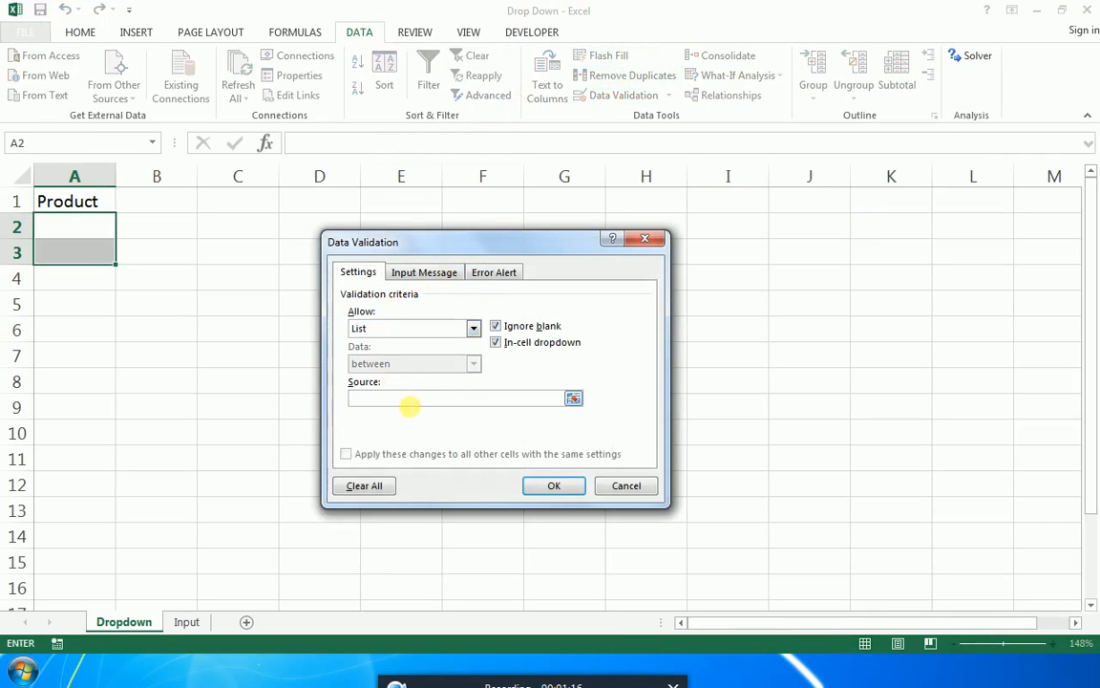
text(fruites, )
text(Veta)
key(BackSpace)
key(BackSpace)
text(g)
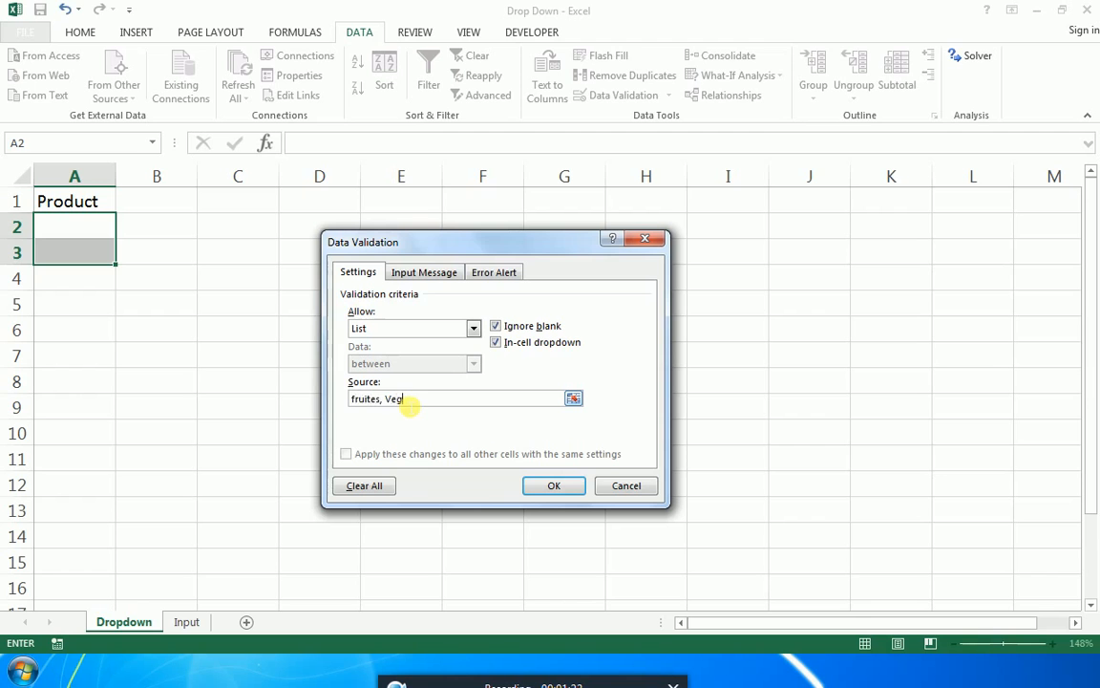
text(etables)
key(Return)
Choose fruites in A2 and Vegetables in A3 from their in-cell dropdown lists
key(Down)
key(Up)
key(alt+Down)
key(Down)
key(Return)
key(Down)
key(alt+Down)
key(Down)
key(Down)
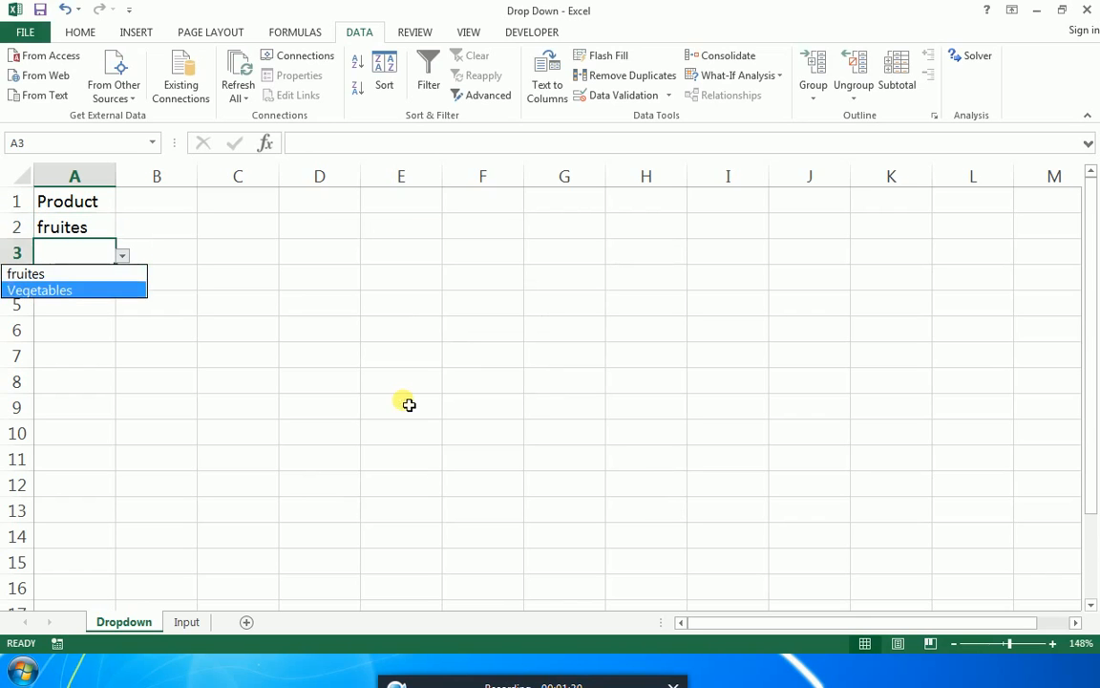
key(Return)
Copy the Product heading from A1 across into B1
key(Up)
key(Up)
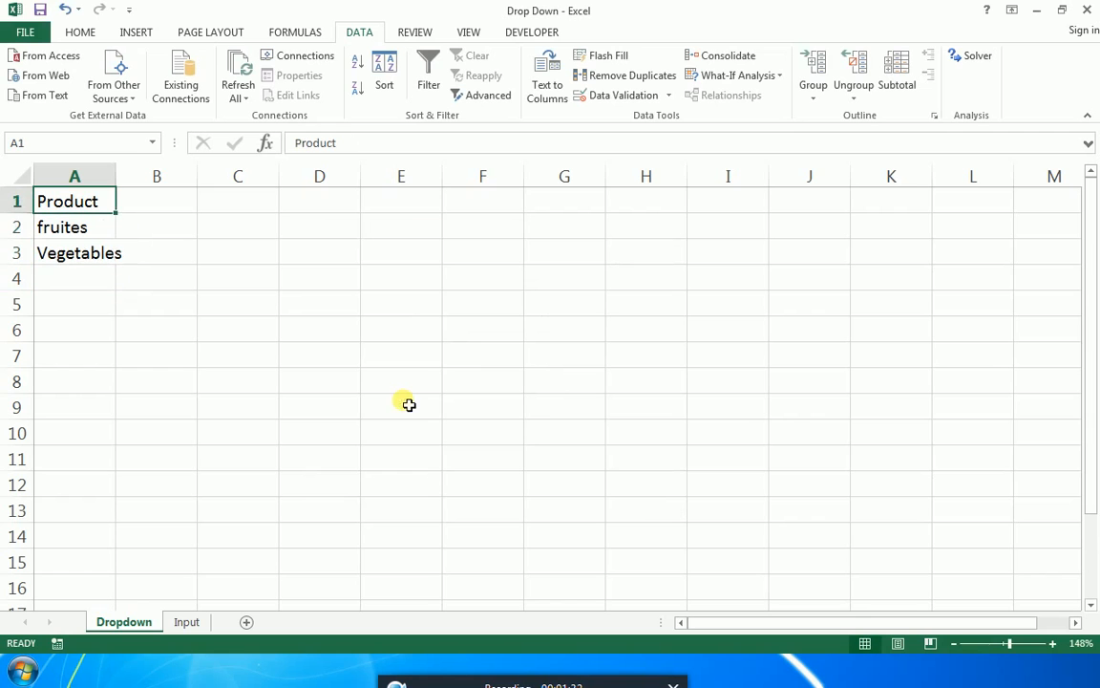
key(shift+Right)
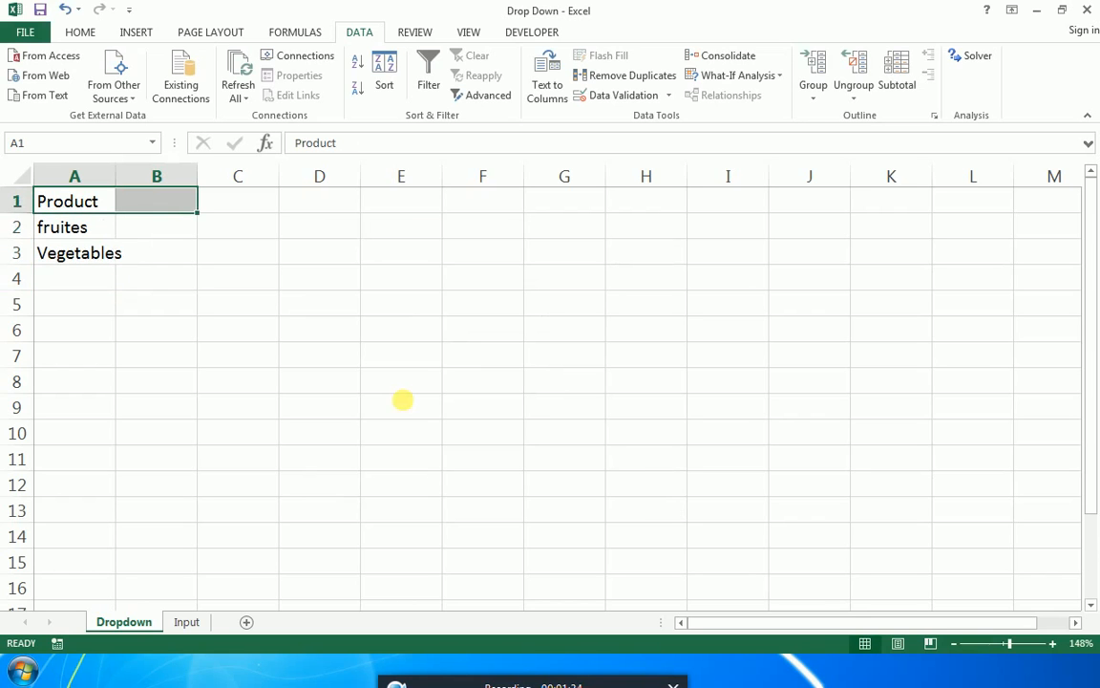
key(ctrl+r)
Add list data validation to cells B2:B3, using cells A3:A4 of the Input sheet as the source
key(Right)
key(Down)
key(shift+Down)
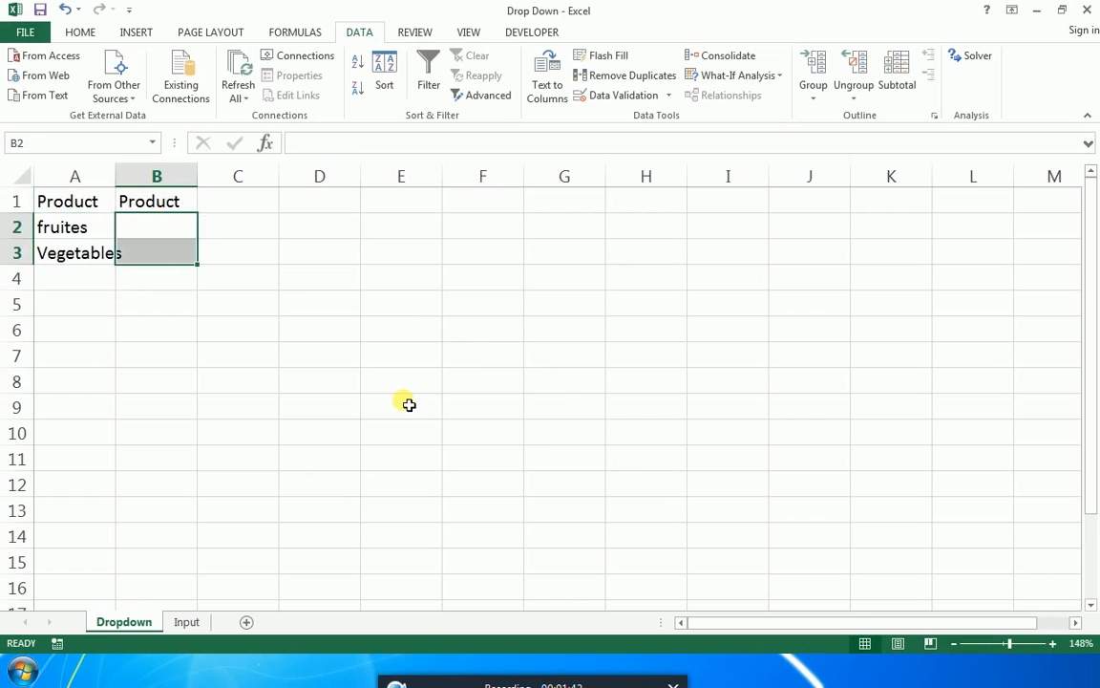
key(alt+d)
key(l)
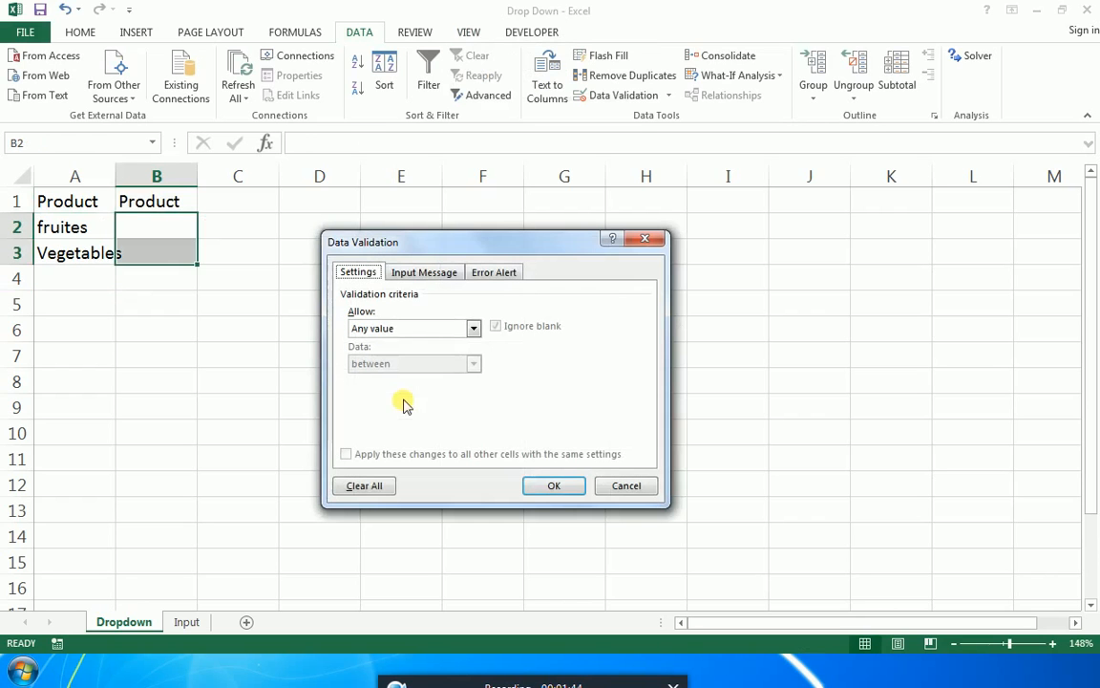
click(460, 329)
key(Down)
key(Down)
key(Down)
key(Return)
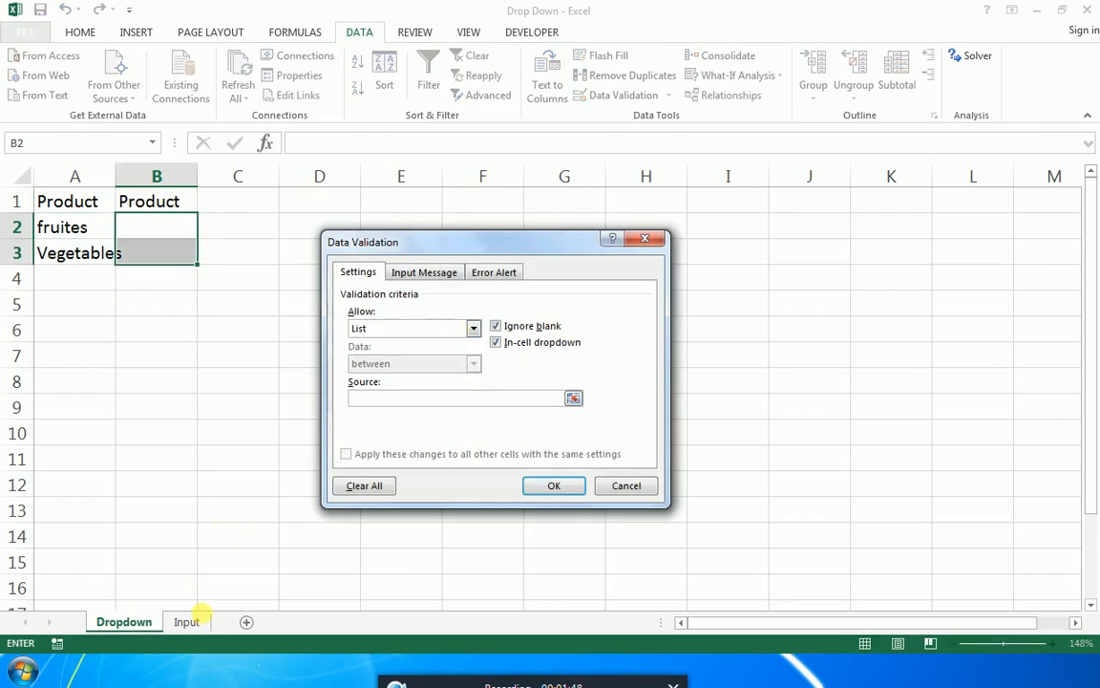
click(187, 622)
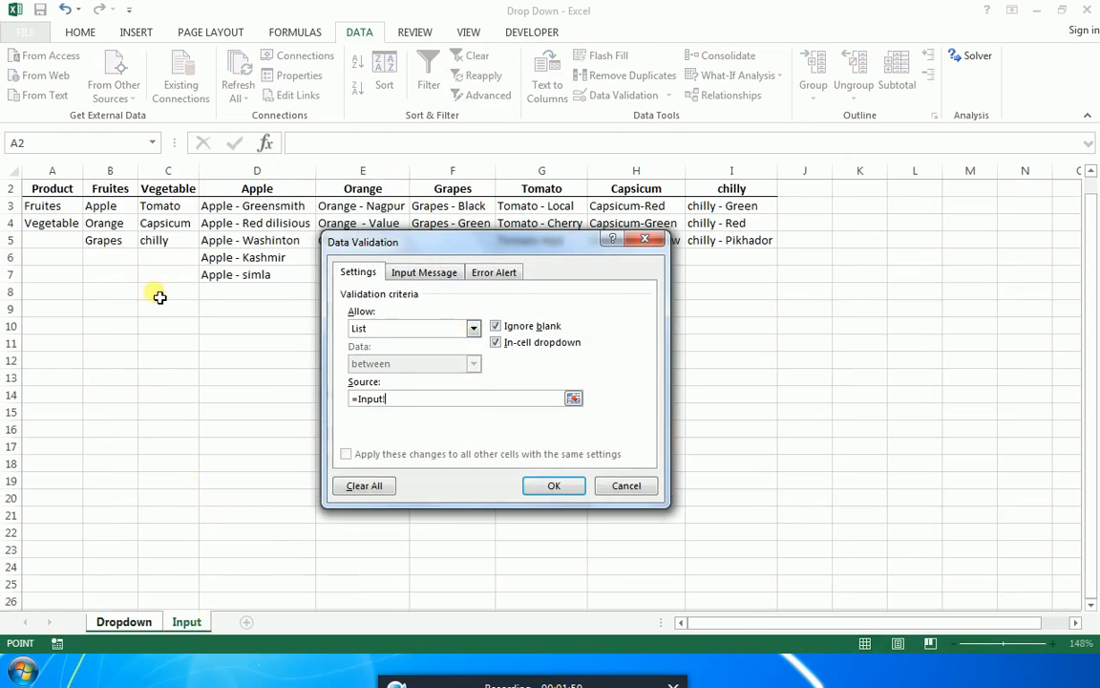
click(55, 208)
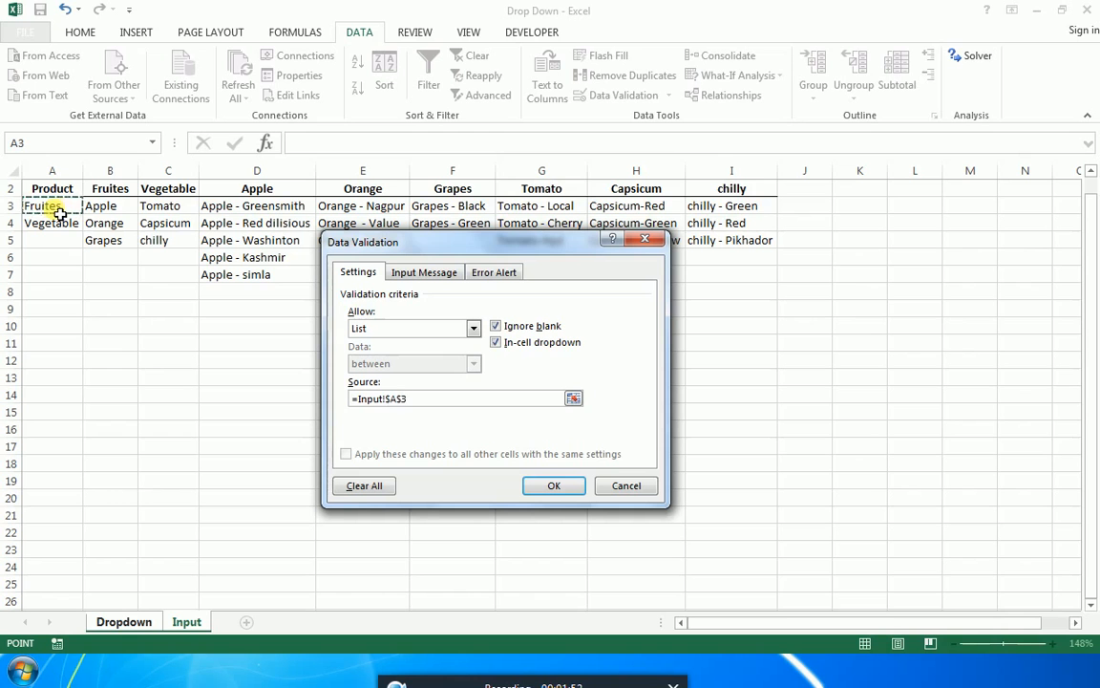
drag(60, 212, 55, 225)
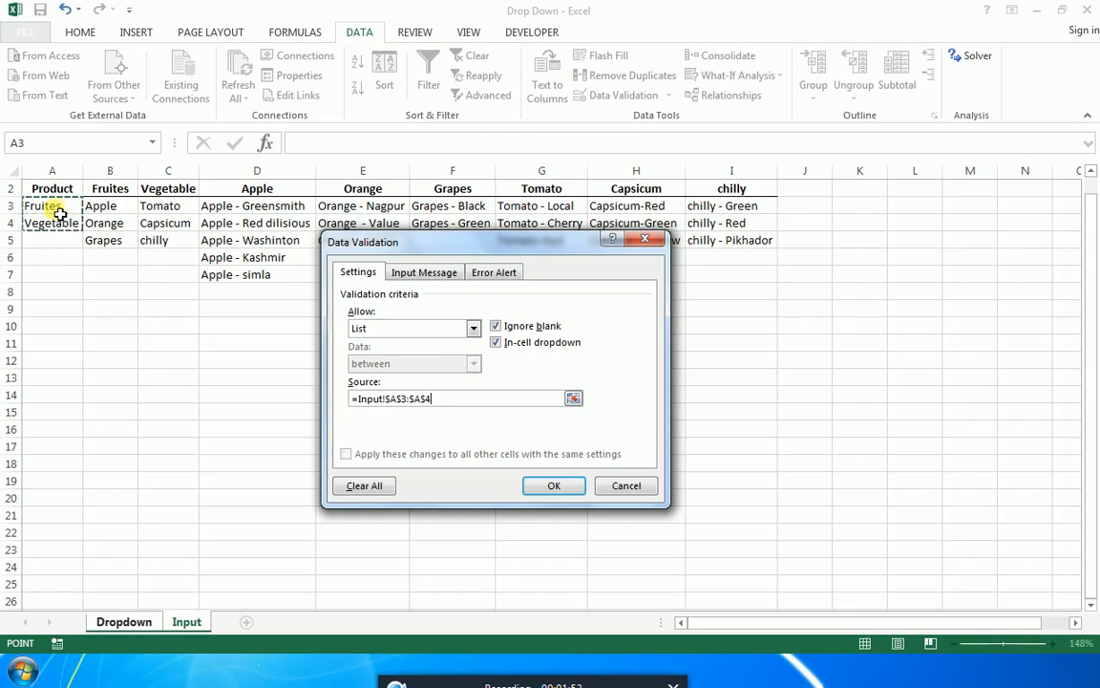
click(571, 488)
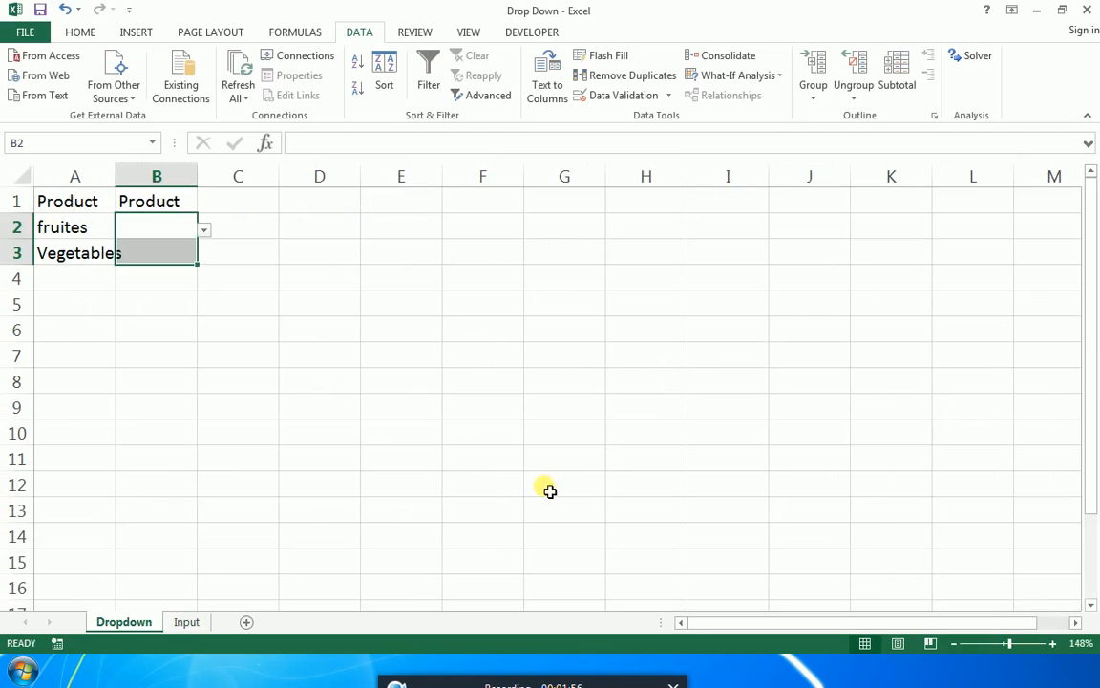
Choose Fruites in B2 and Vegetable in B3 from their in-cell dropdown lists
key(shift+Up)
key(alt+Down)
key(Down)
key(Return)
key(alt+Down)
key(Down)
key(Down)
key(Return)
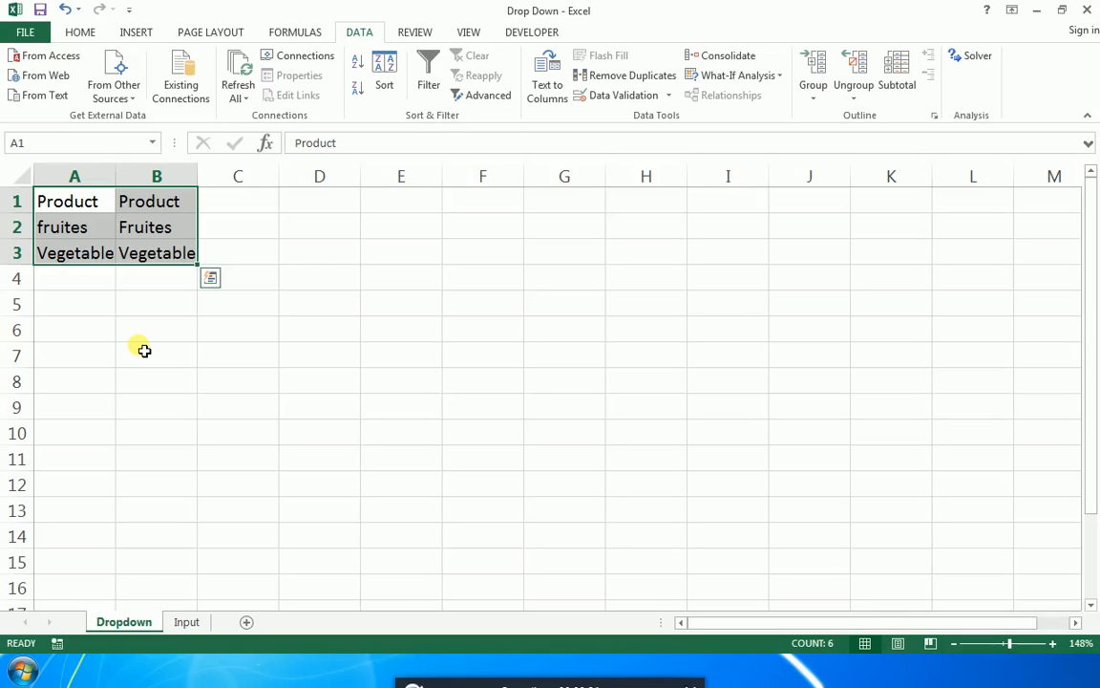
Clear all data validation from the range A1:B3, erasing the current mixed settings
key(alt+d+l)
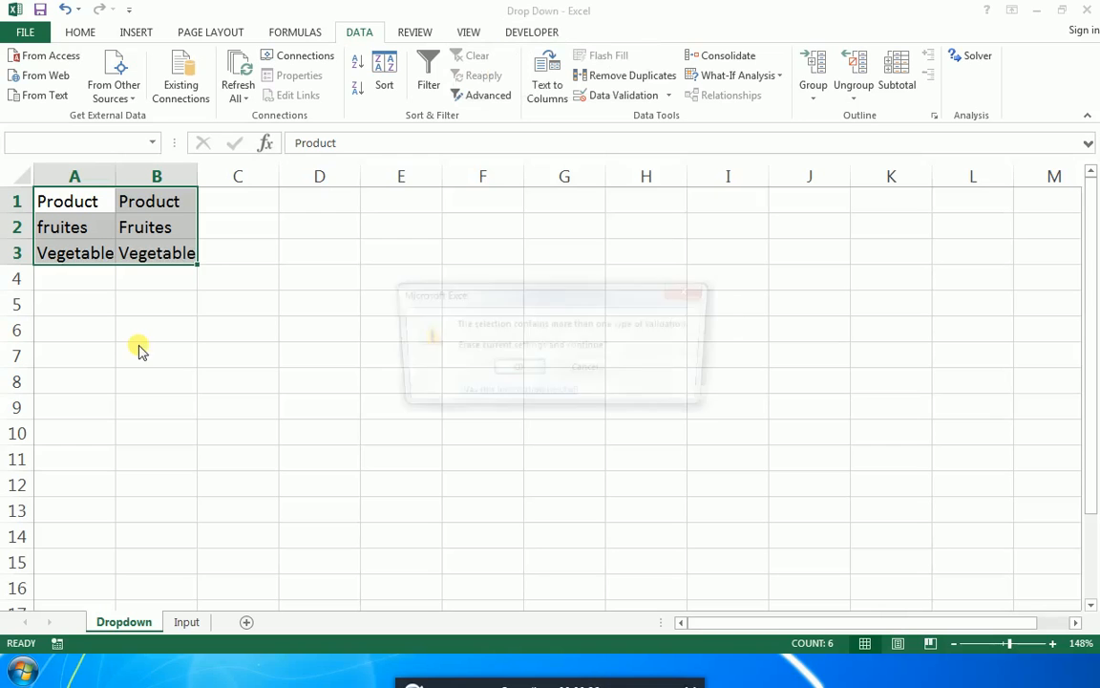
click(508, 367)
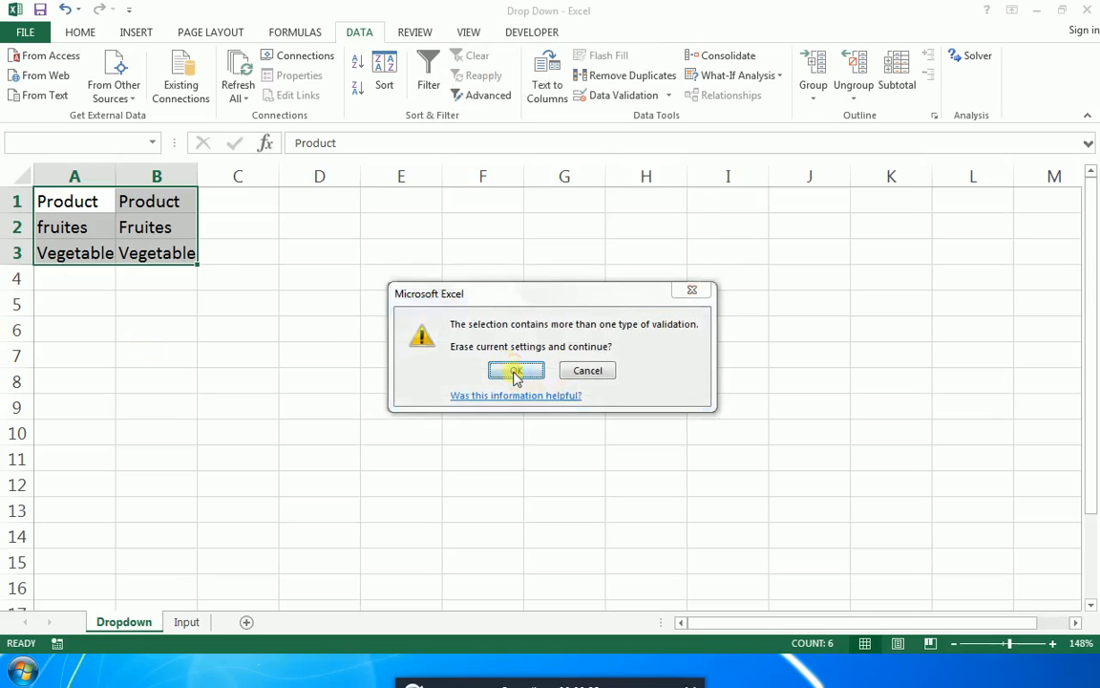
click(364, 487)
click(560, 487)
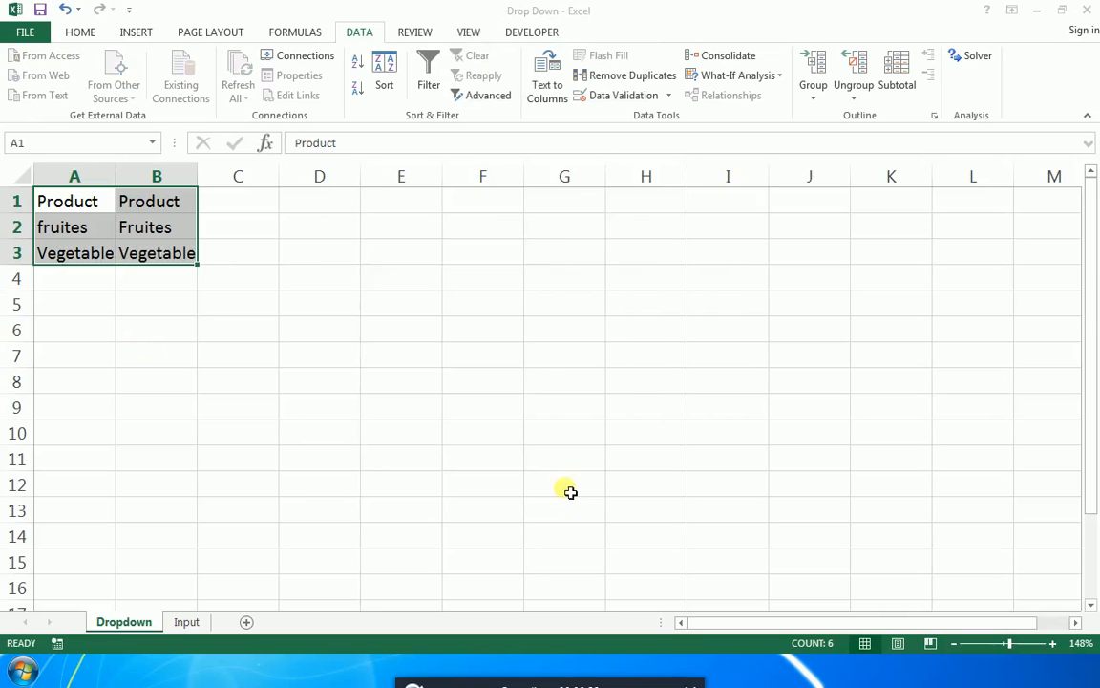
Delete the contents of column B and of cells A2:A3, keeping only the Product heading in A1
click(68, 229)
key(Right)
key(ctrl+space)
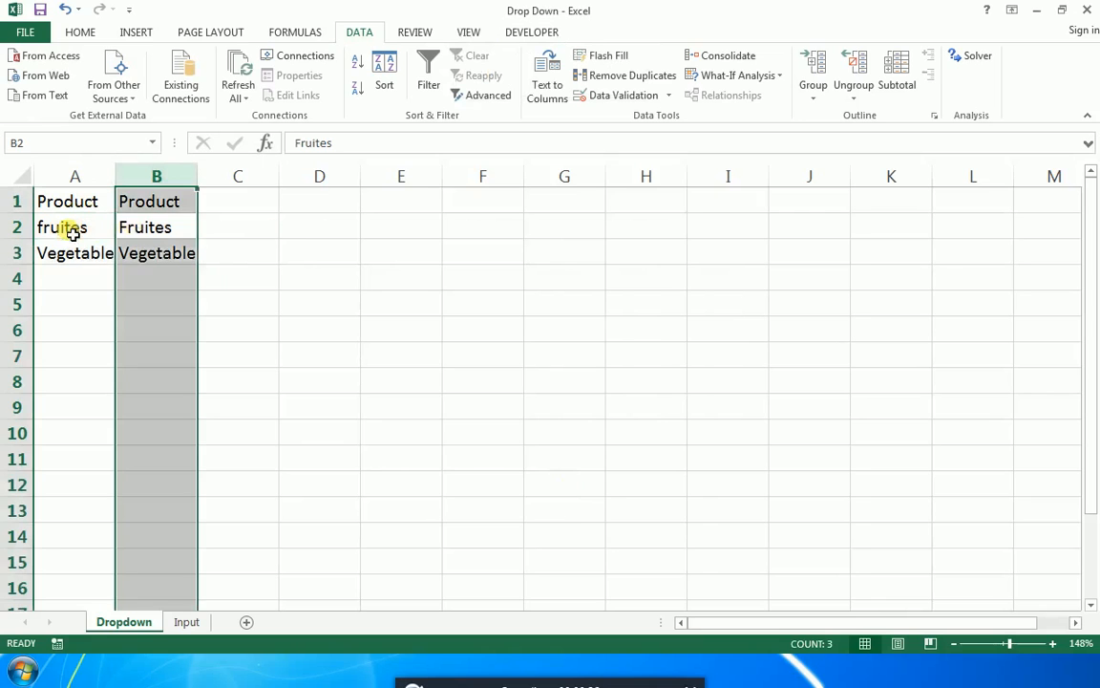
key(Delete)
click(73, 231)
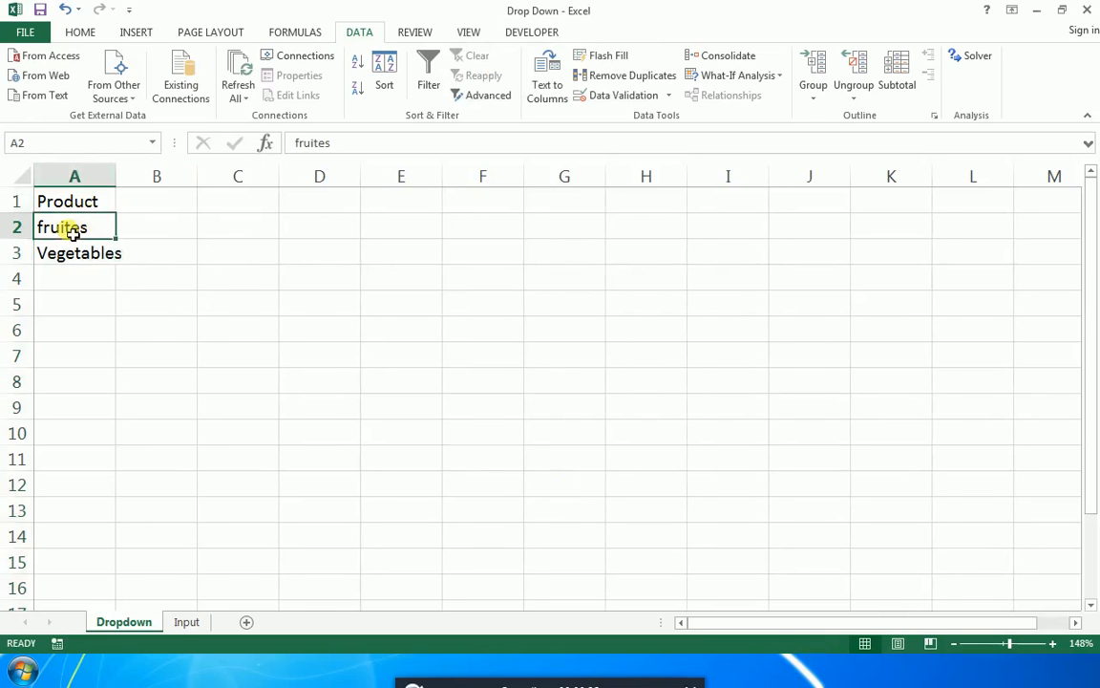
key(shift+Down)
key(Delete)
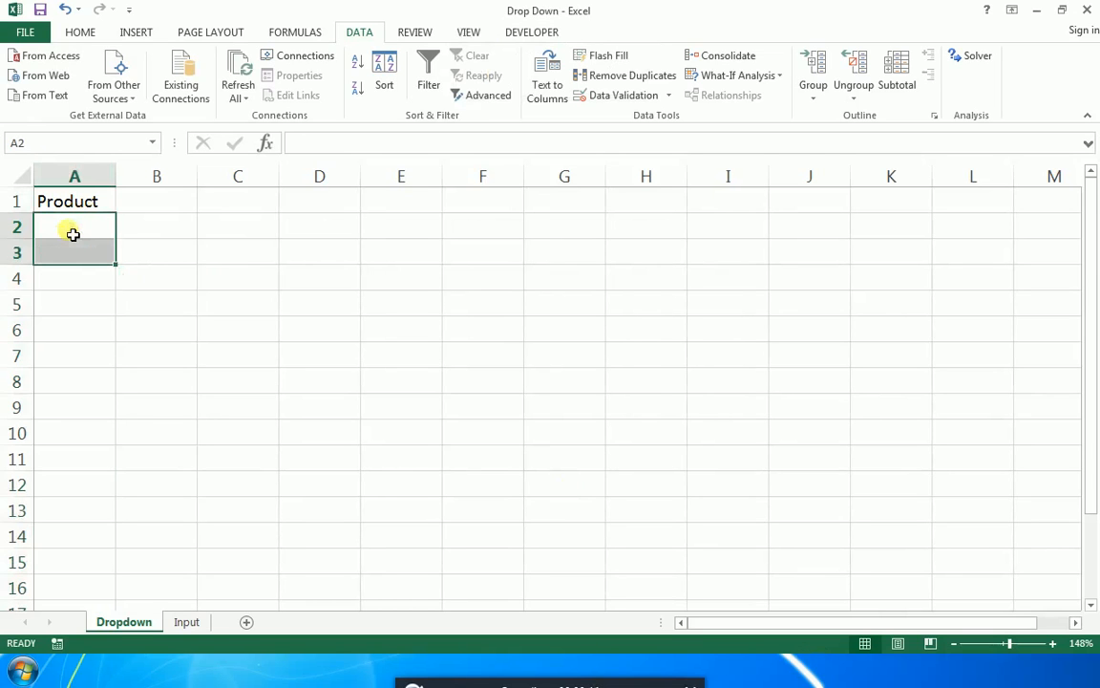
Check the Name Manager for the workbook's defined names, then close it
click(72, 233)
key(ctrl+F3)
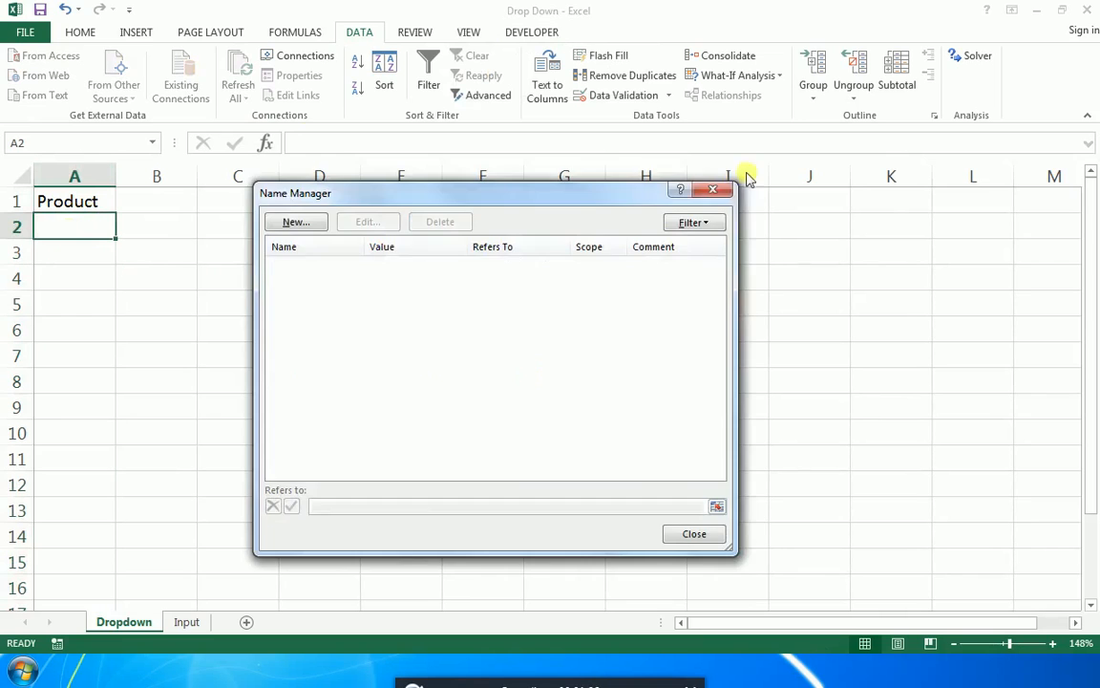
click(717, 191)
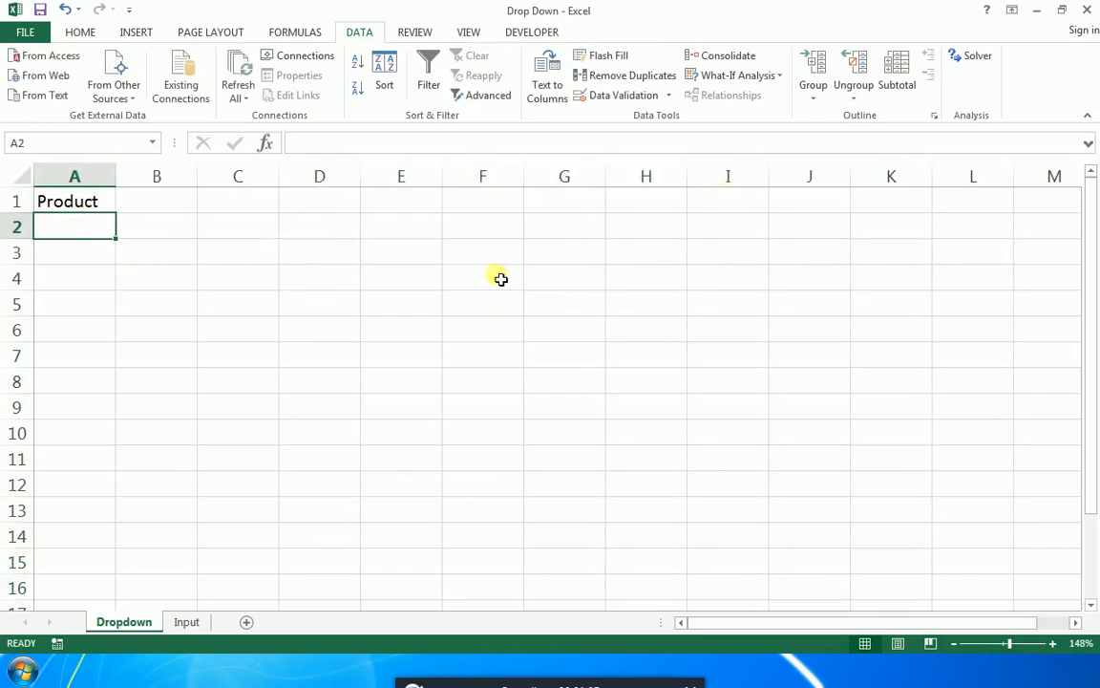
On the Input sheet, define the name Product for column A from A3 down to the last row
click(191, 631)
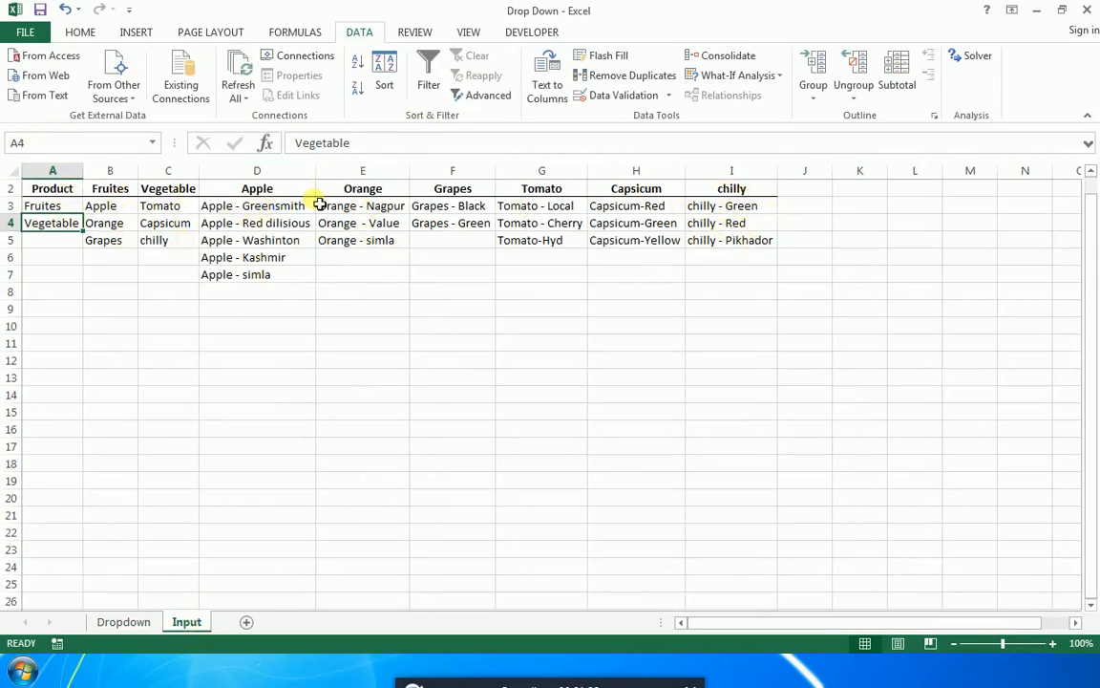
key(Up)
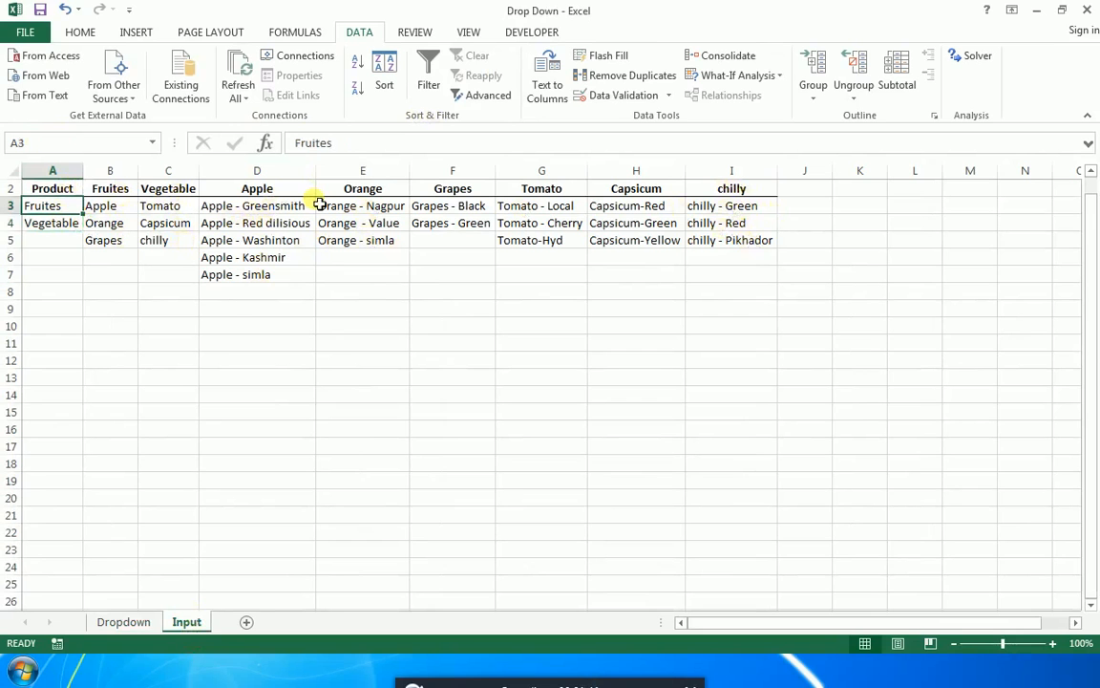
key(shift+Down)
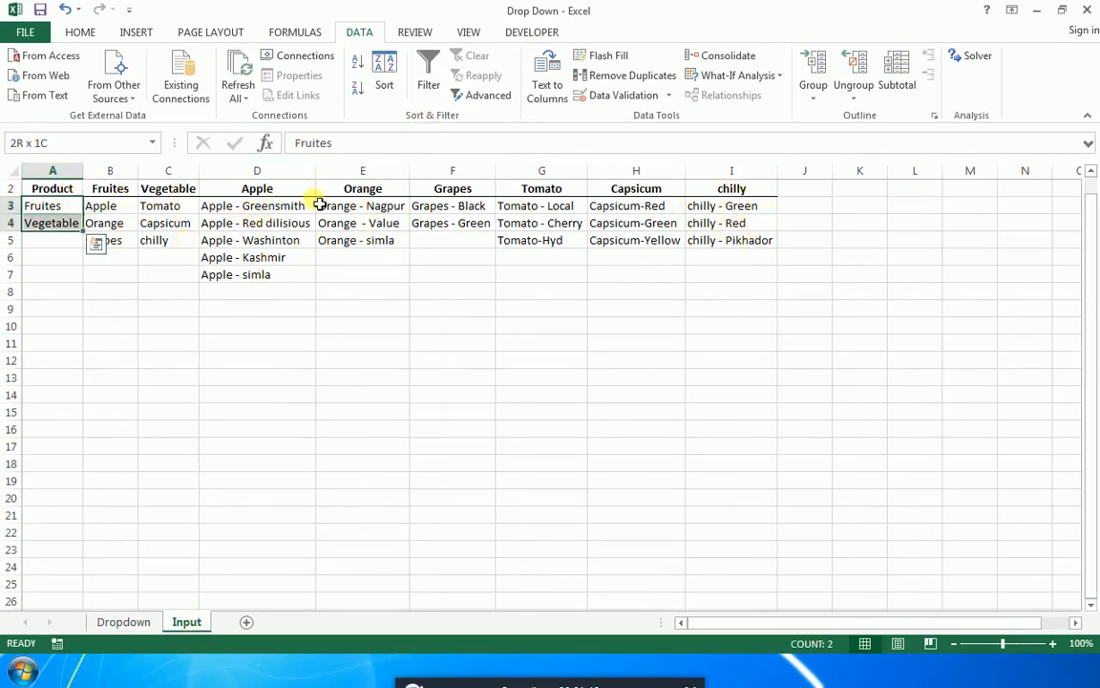
key(ctrl+shift+Down)
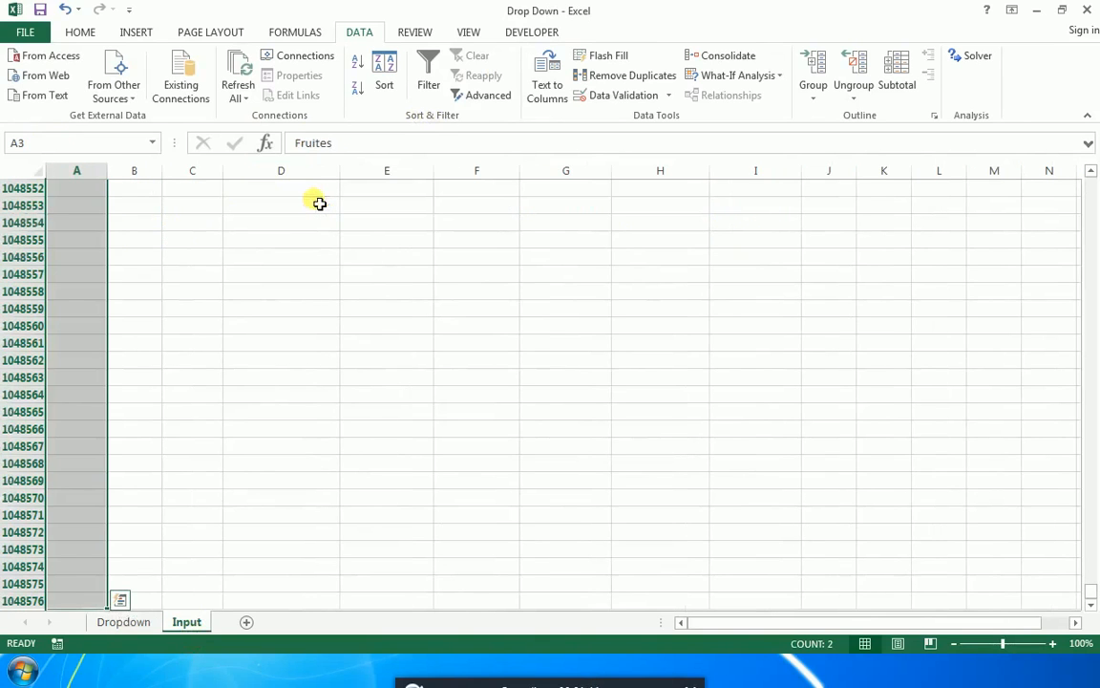
drag(1094, 594, 1090, 138)
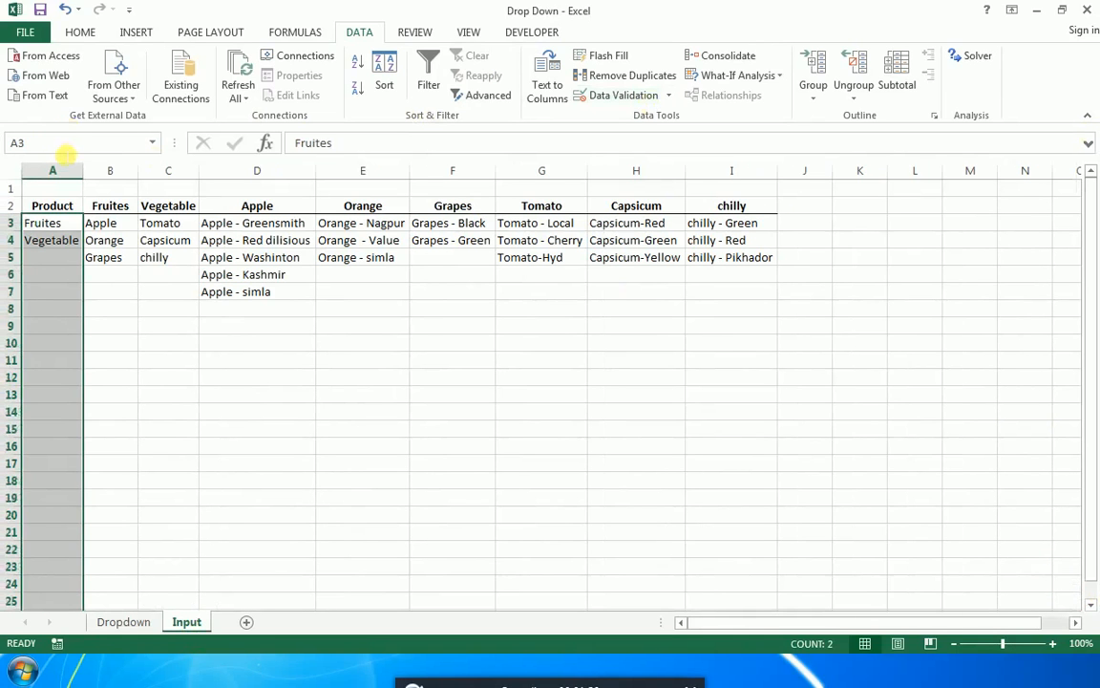
click(65, 152)
text(Prouc)
key(BackSpace)
key(BackSpace)
text(duct)
key(Return)
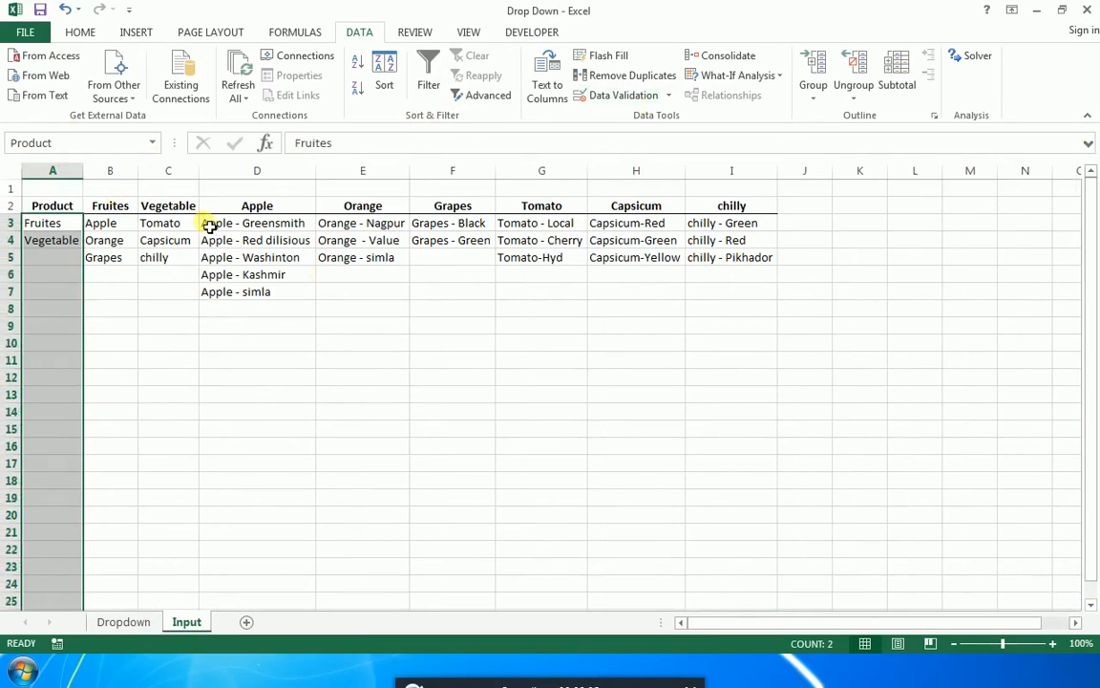
On the Dropdown sheet, apply list data validation to A2:A12 with the defined name Product as its source
click(124, 622)
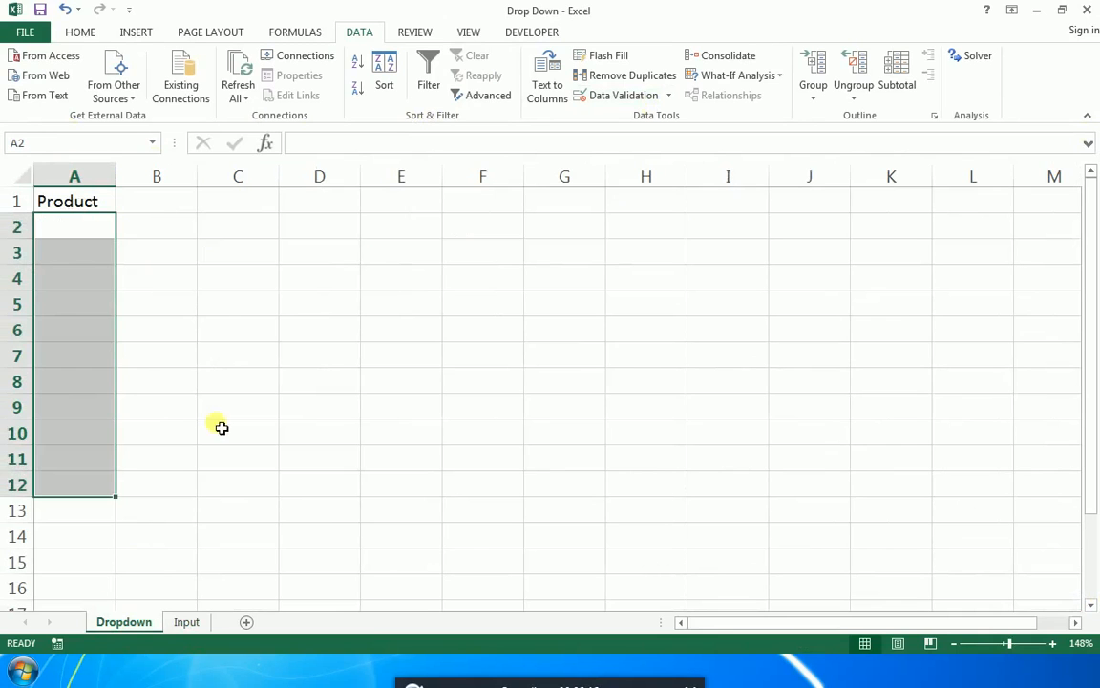
key(alt+a)
key(v)
key(v)
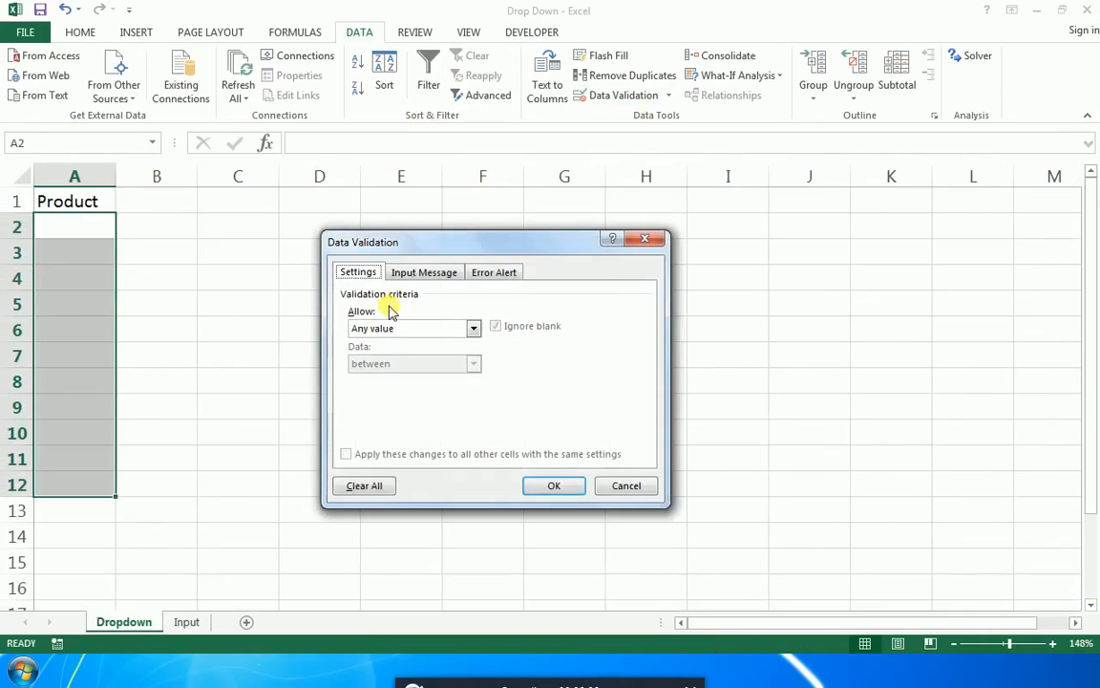
key(Down)
key(Down)
key(Down)
key(Return)
click(398, 398)
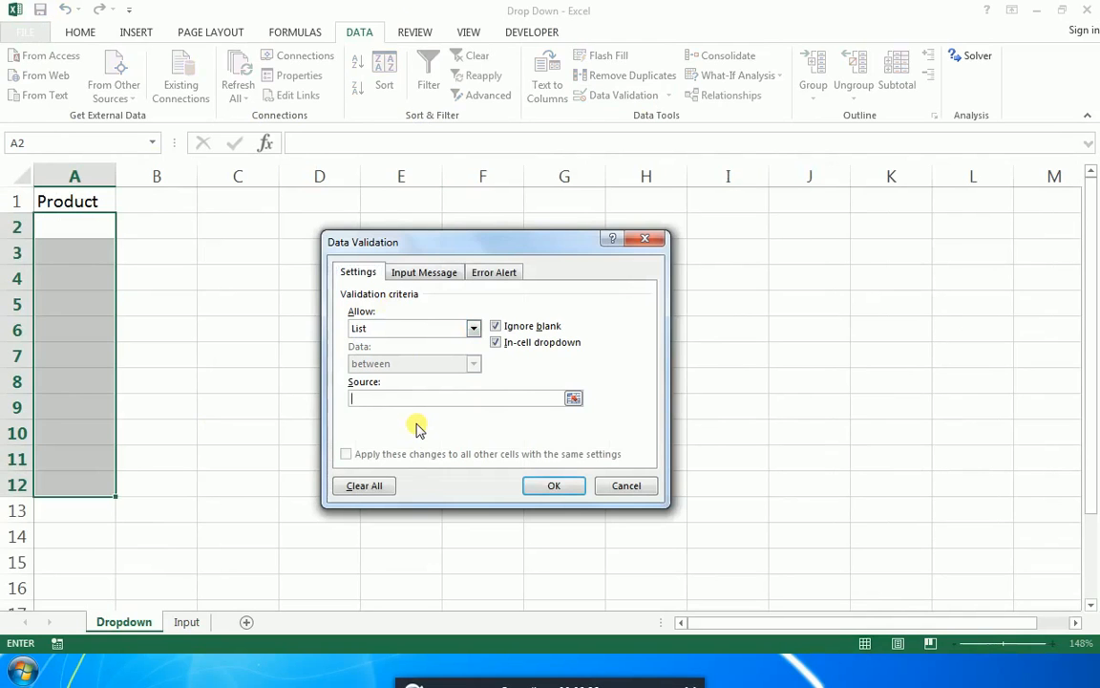
key(F3)
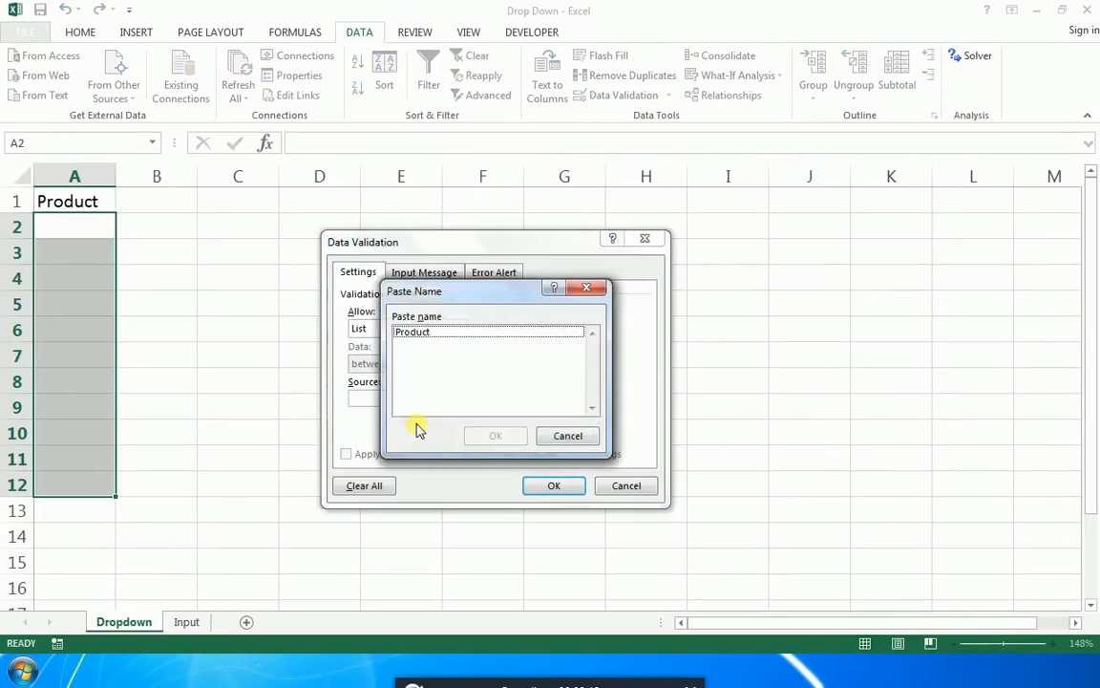
click(430, 331)
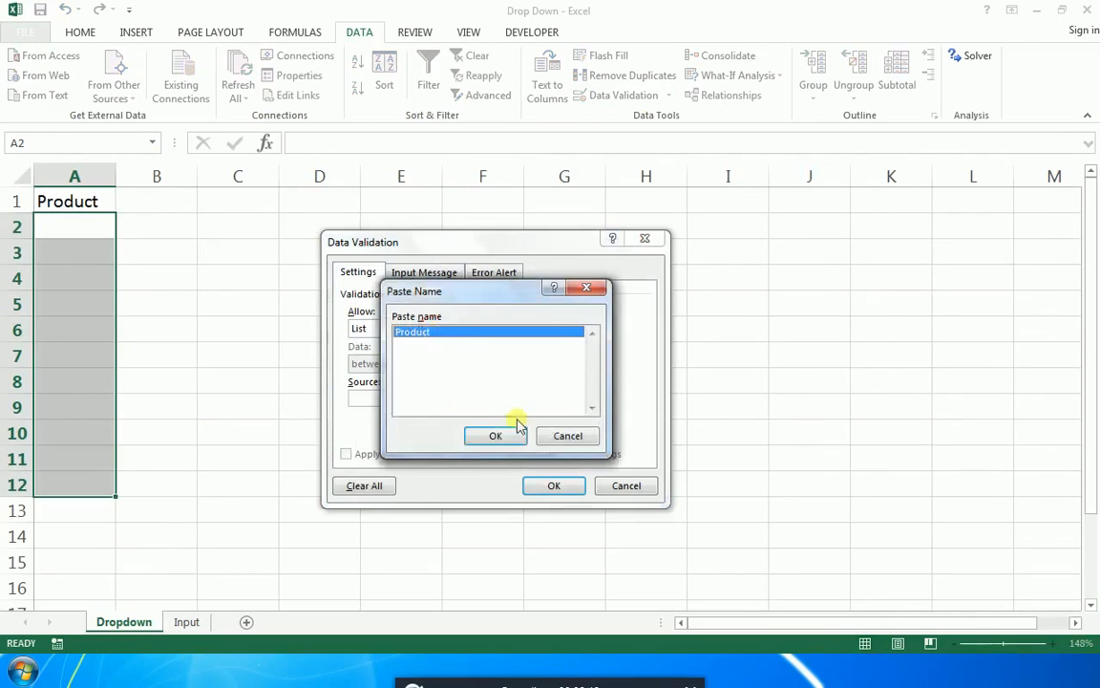
click(499, 435)
key(Return)
Choose Fruites from the dropdown in A2 and another product from the dropdown in A3
key(shift+BackSpace)
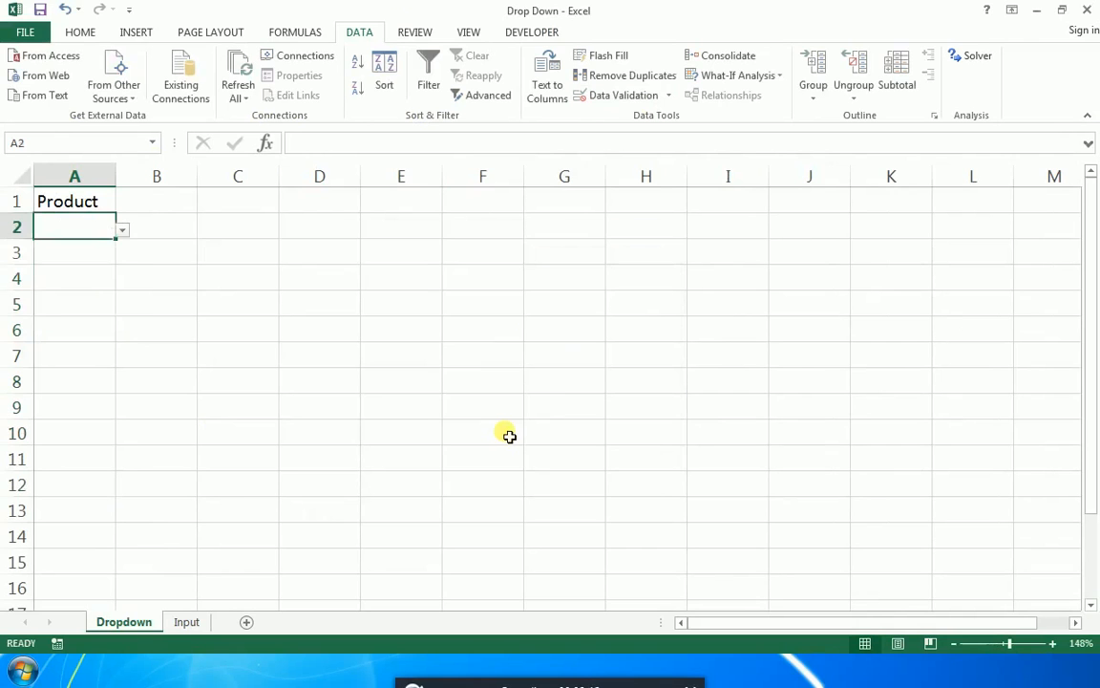
key(alt+Down)
key(Up)
key(Up)
key(Return)
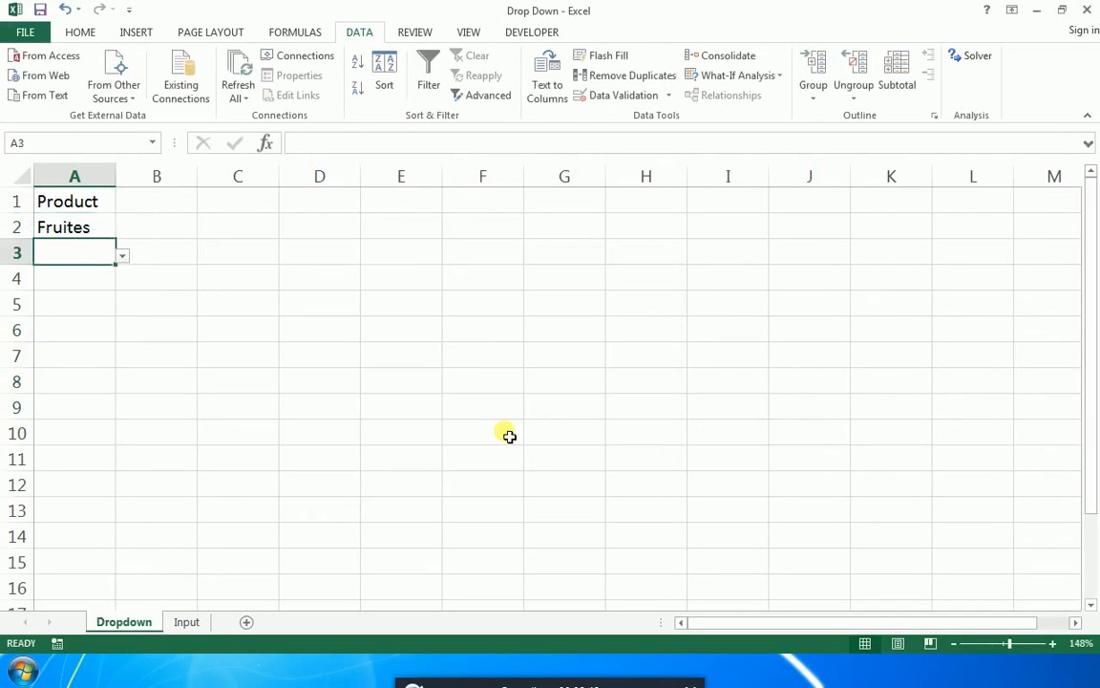
key(alt+Down)
key(Up)
key(Return)
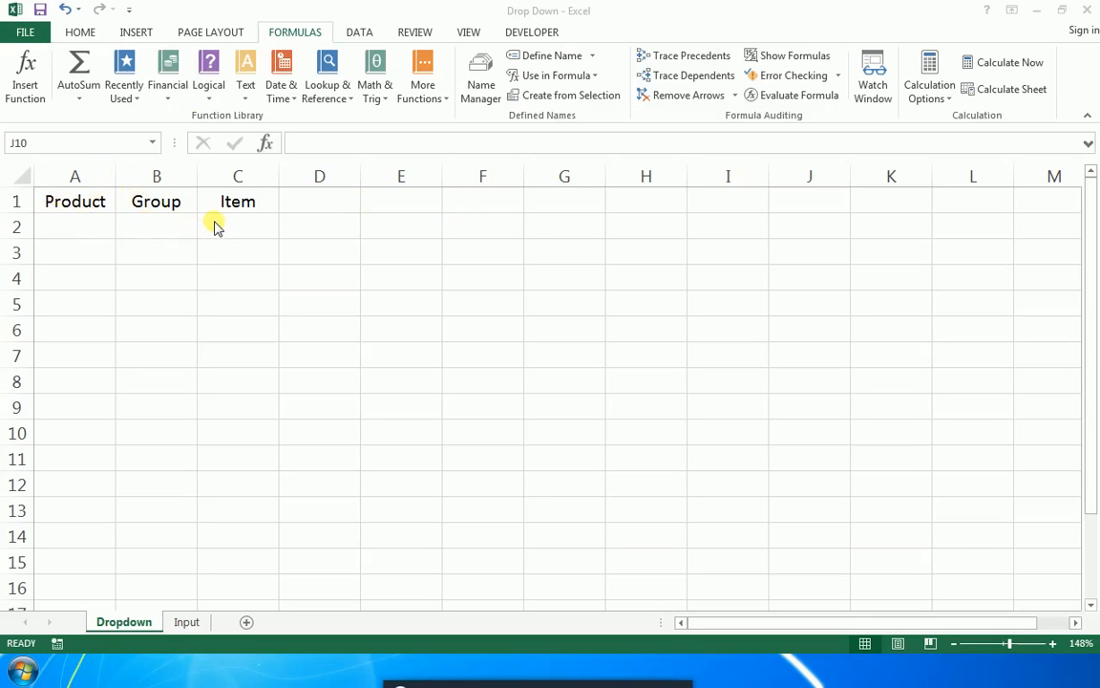
Examine the column headings in A2:I2 on the Input sheet and the lists beneath them
click(190, 626)
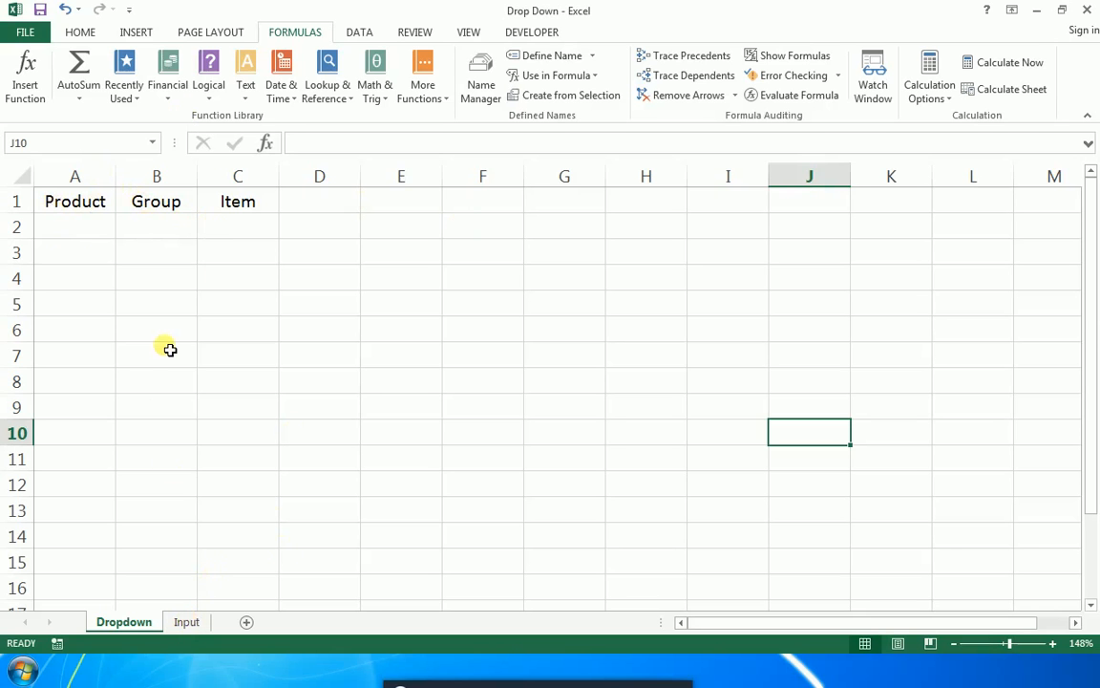
click(189, 622)
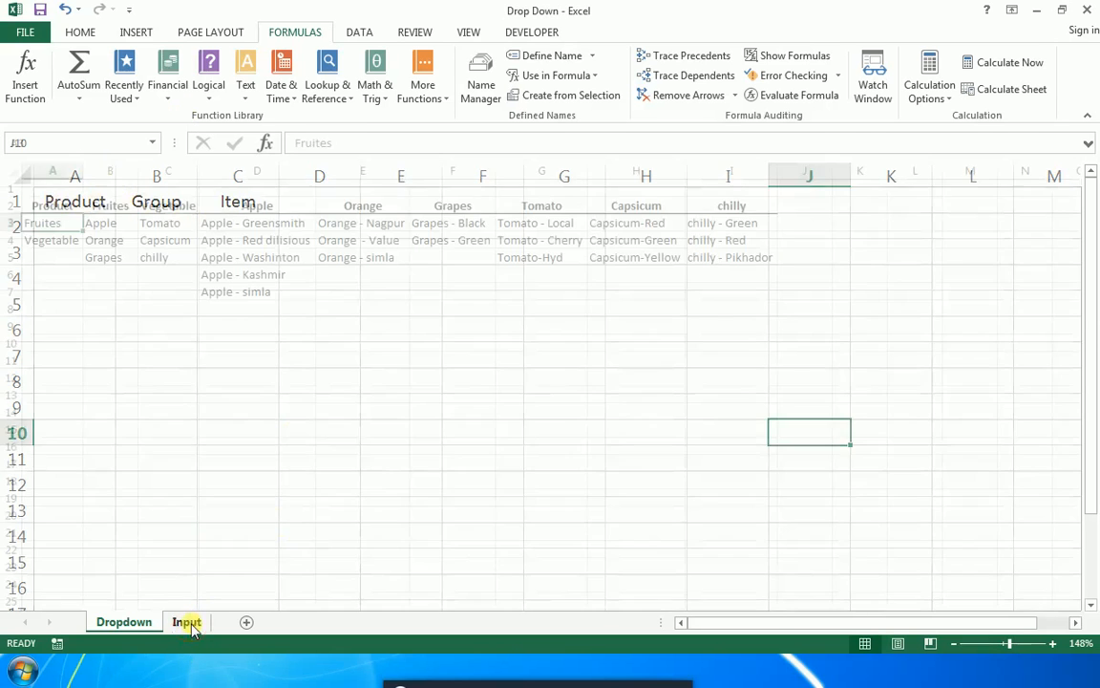
key(Right)
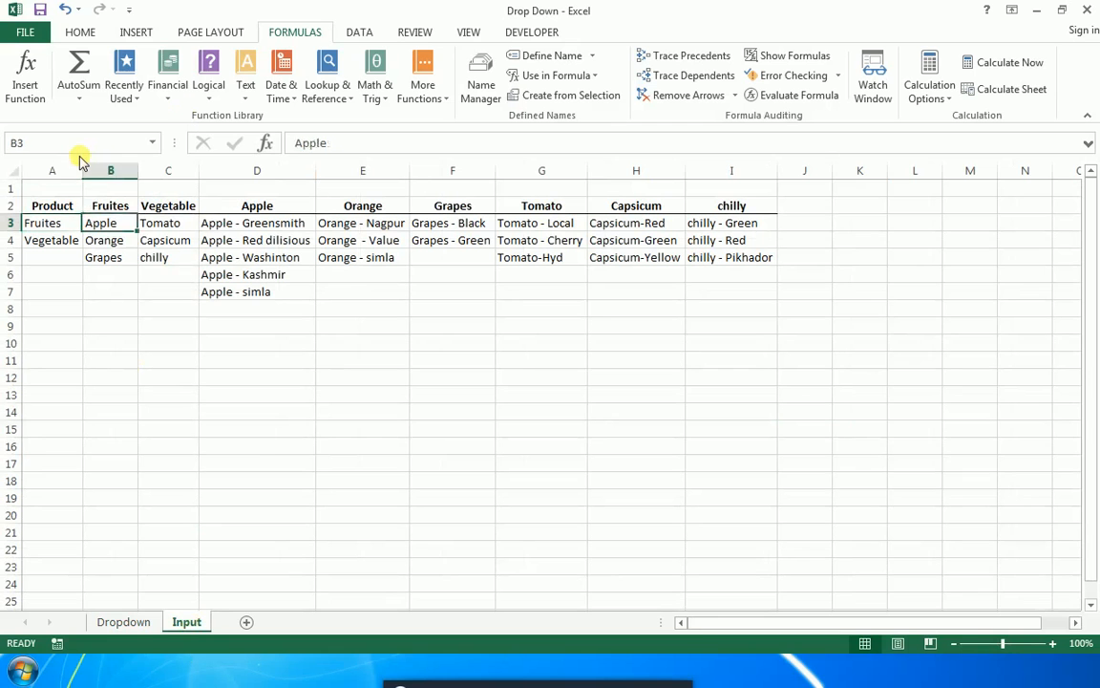
key(Up)
key(Left)
key(shift+Right)
key(shift+Right)
key(shift+Right)
key(shift+Right)
key(shift+Right)
key(shift+Right)
key(shift+Right)
key(shift+Right)
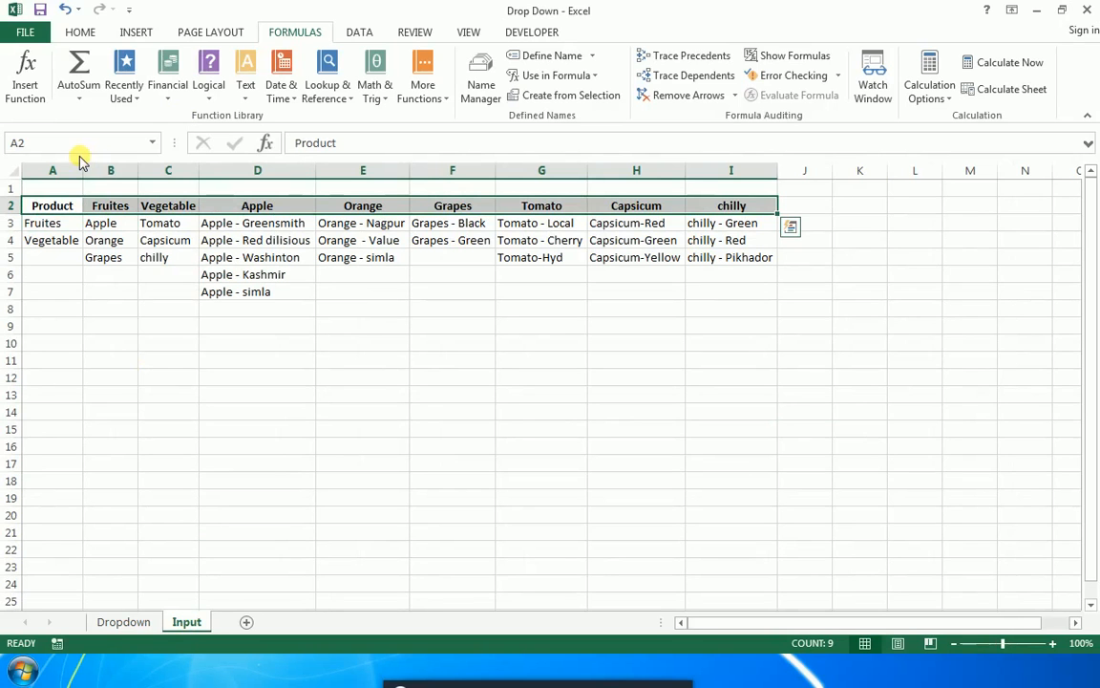
key(Down)
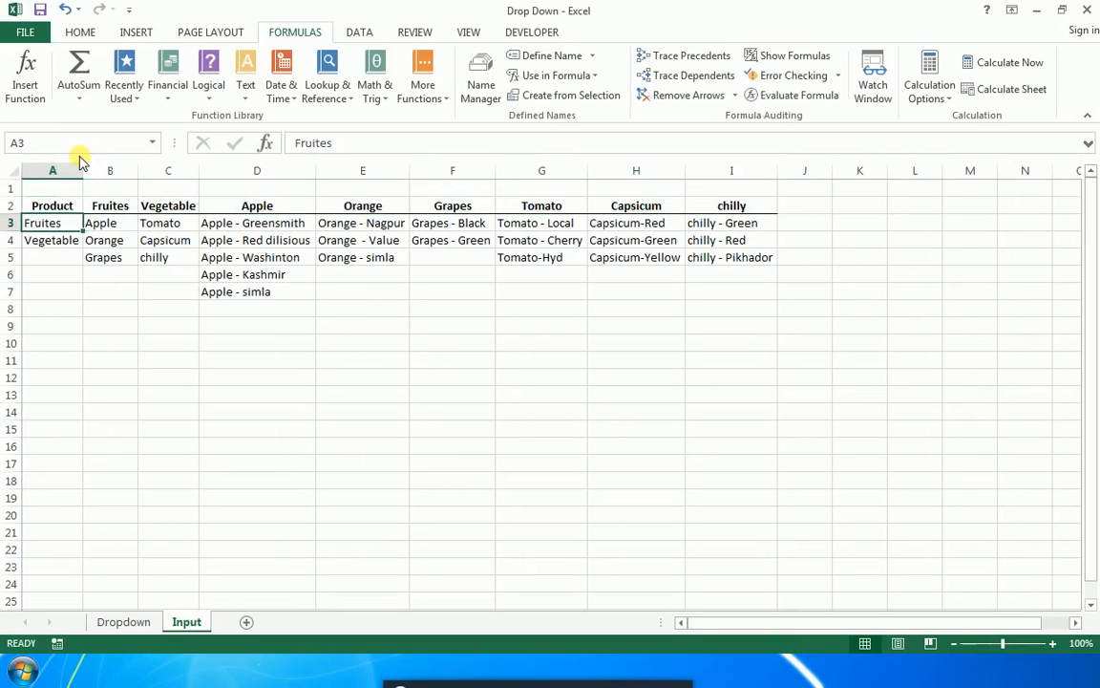
key(Up)
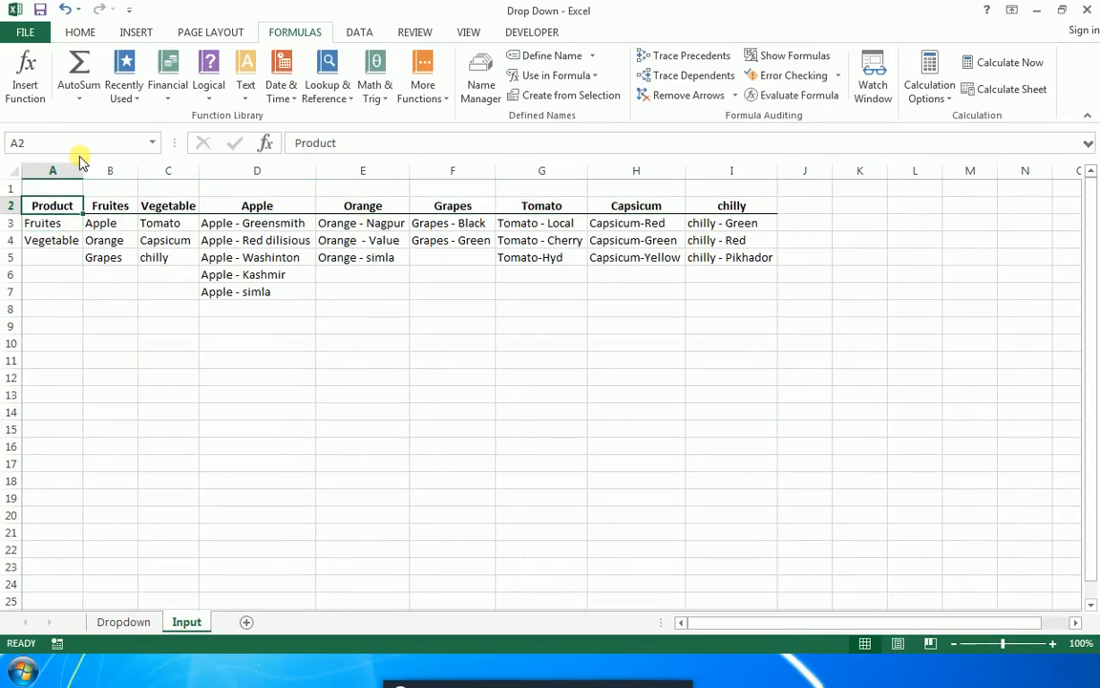
Delete all of the workbook's existing defined names in the Name Manager and close it
key(ctrl+F3)
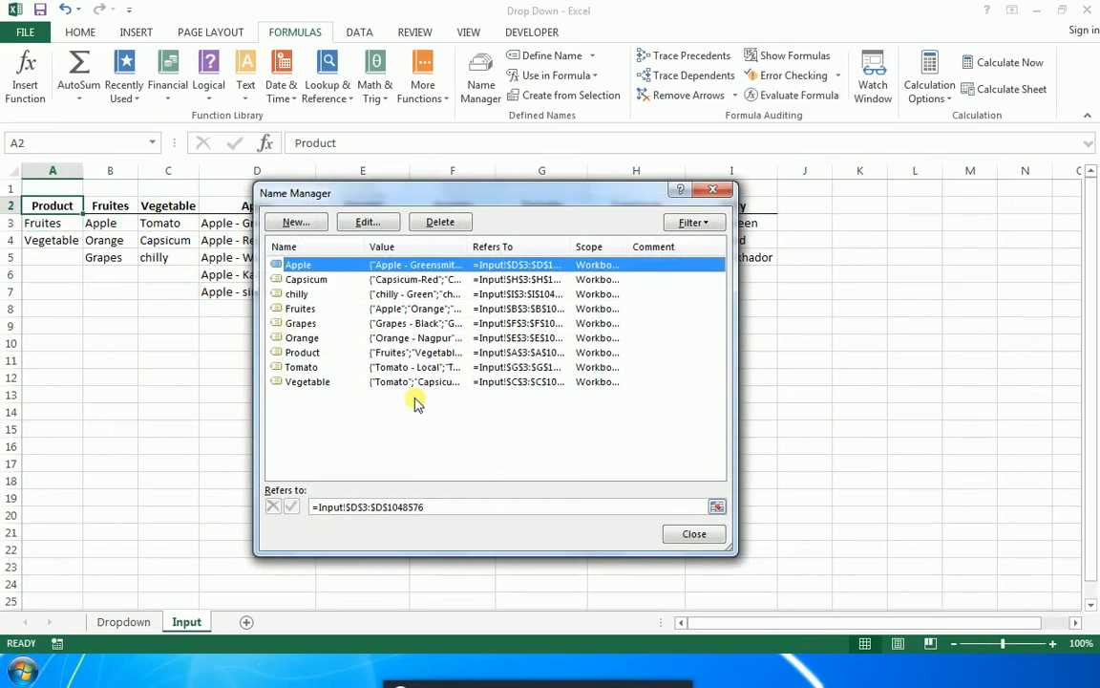
key(Down)
key(Down)
key(Down)
key(Down)
key(Down)
key(Down)
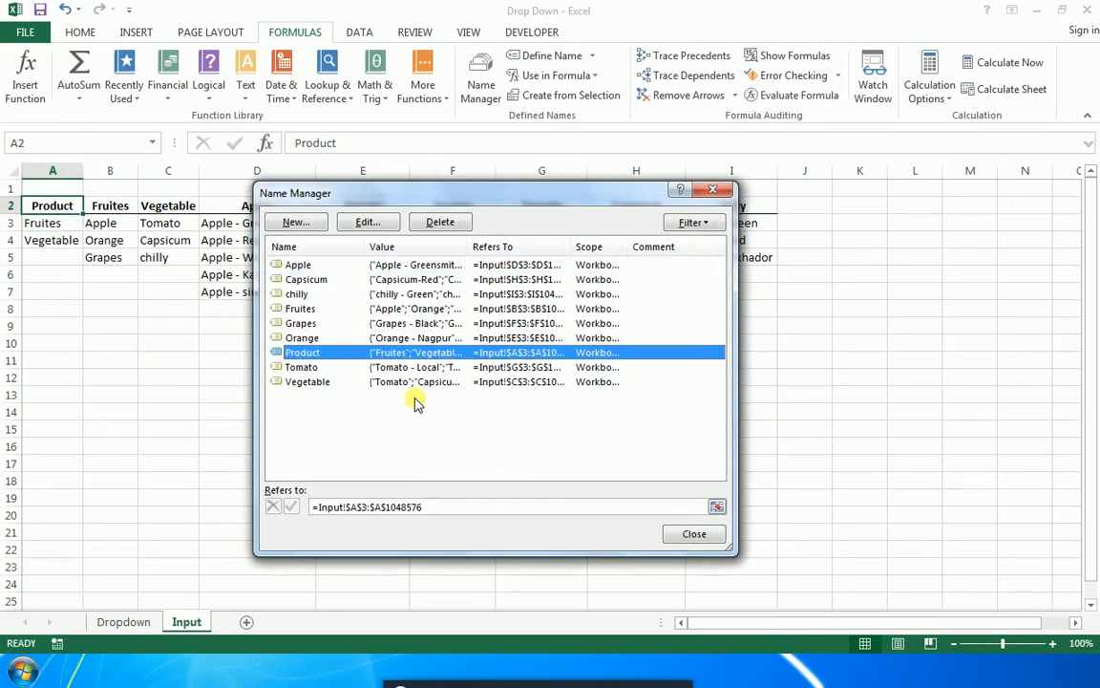
key(Up)
key(Up)
key(Up)
key(Up)
key(Up)
key(shift+Up)
key(shift+Down)
key(shift+Down)
key(shift+Down)
key(shift+Down)
key(shift+Down)
key(shift+Down)
key(shift+Down)
key(Delete)
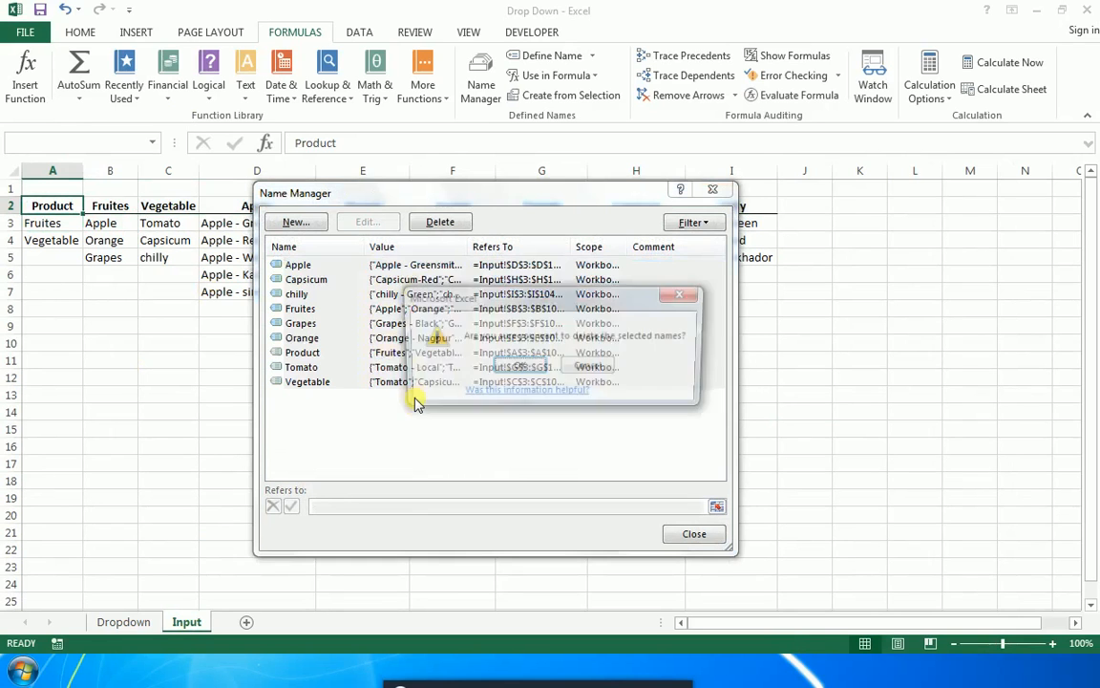
key(Return)
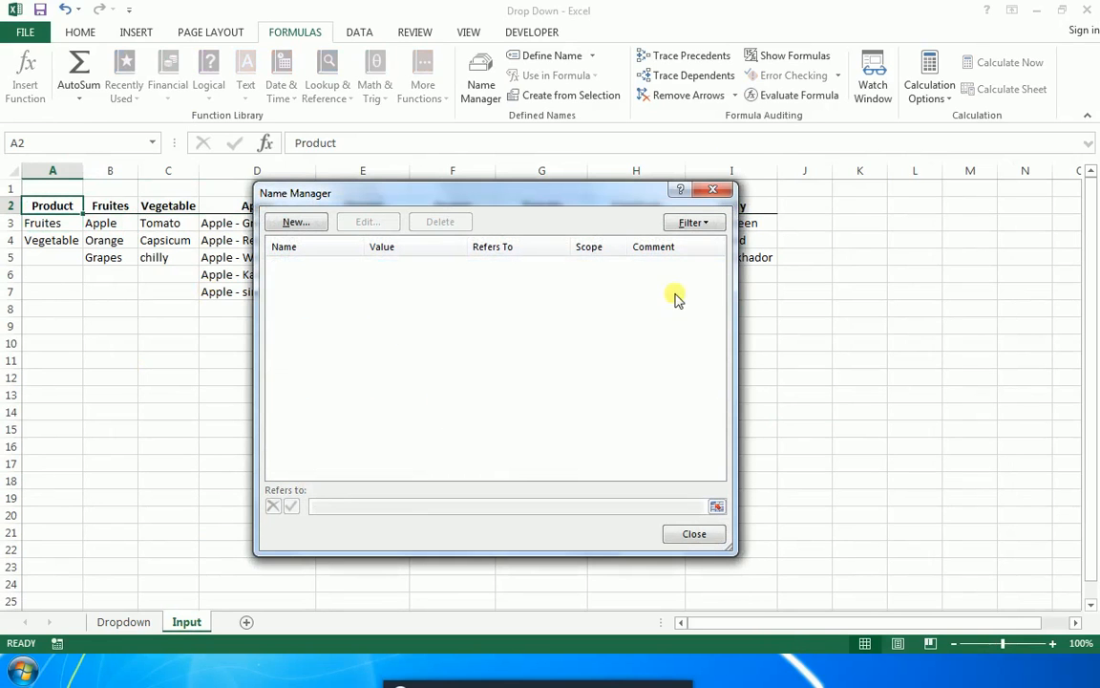
click(712, 190)
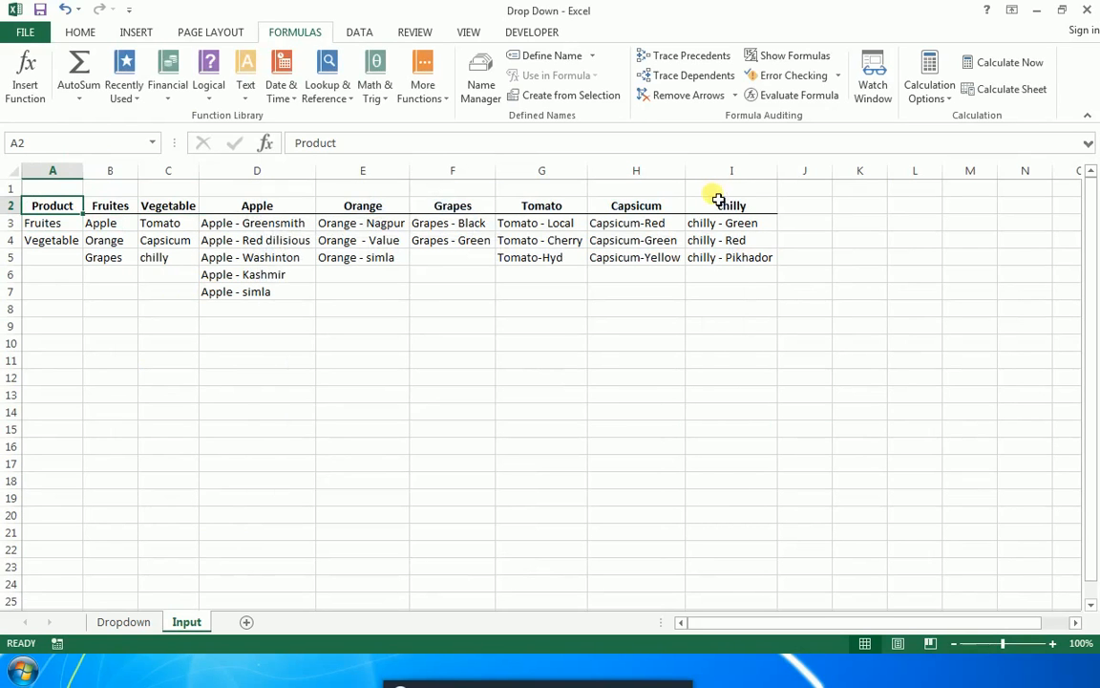
Create names from the top row only for Input sheet columns A to I, from row 2 down to the last row
key(shift+Right)
key(shift+Right)
key(shift+Right)
key(shift+Right)
key(shift+Right)
key(shift+Right)
key(shift+Right)
key(shift+Right)
key(shift+Down)
key(shift+Down)
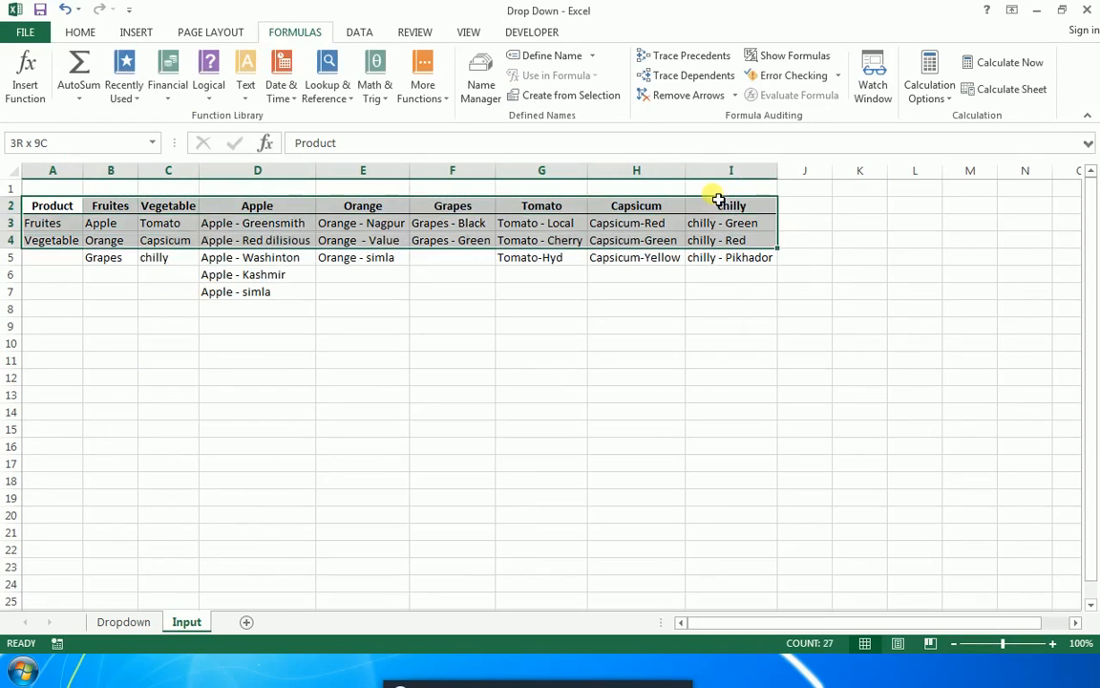
key(shift+Down)
key(shift+Down)
key(shift+Down)
key(shift+Down)
key(ctrl+shift+Down)
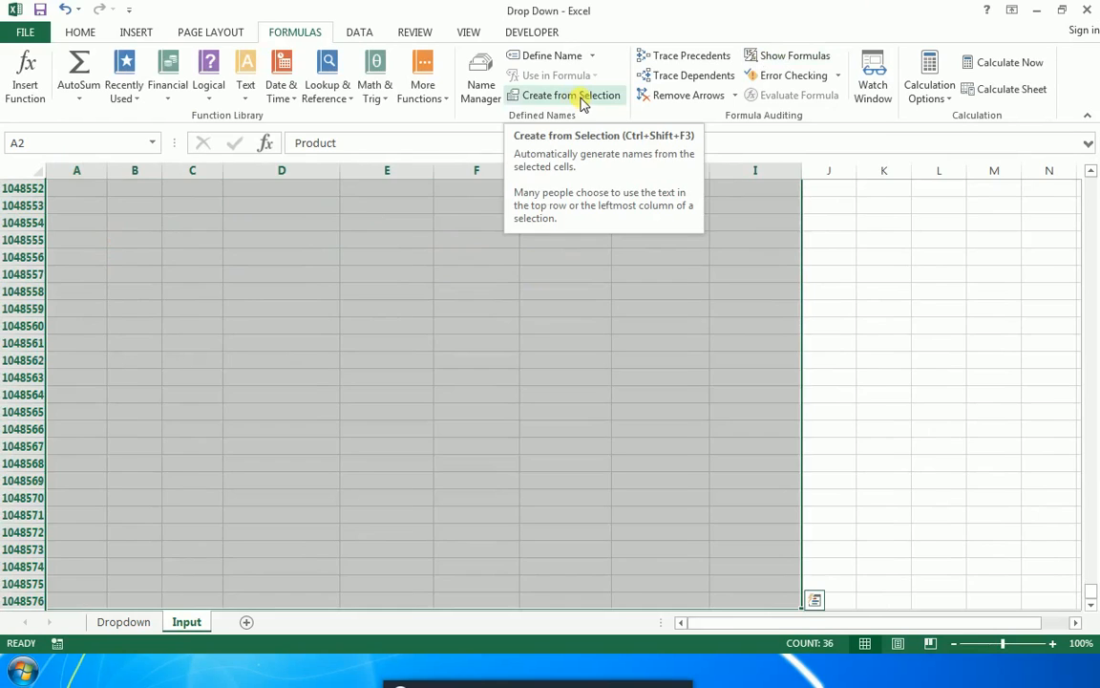
click(583, 98)
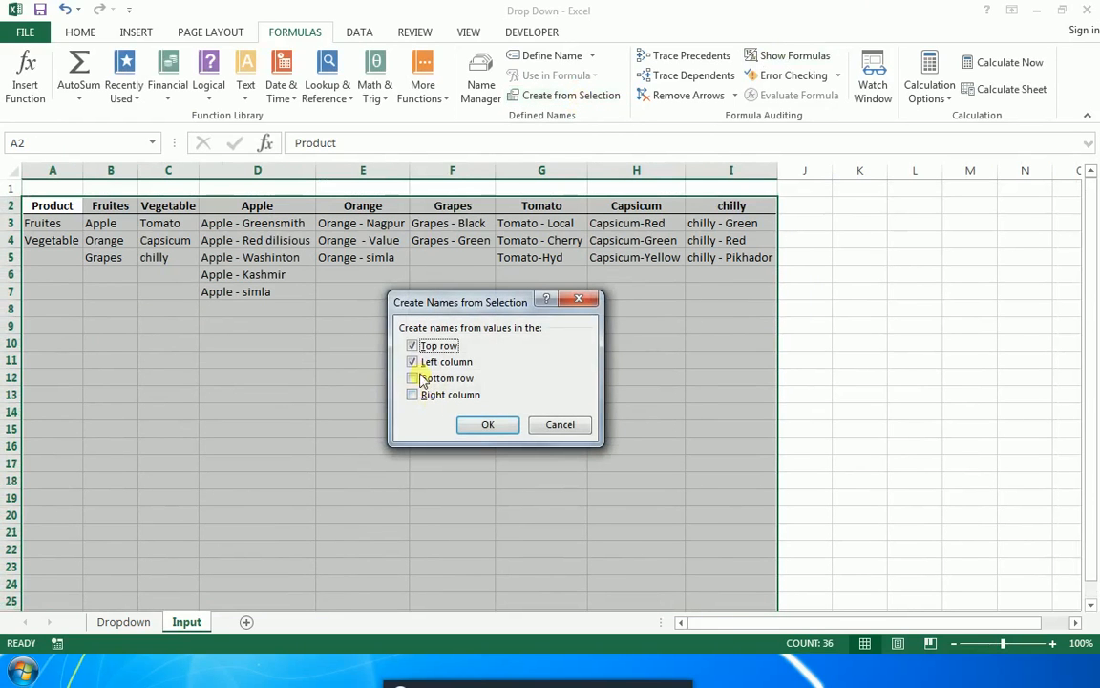
click(411, 362)
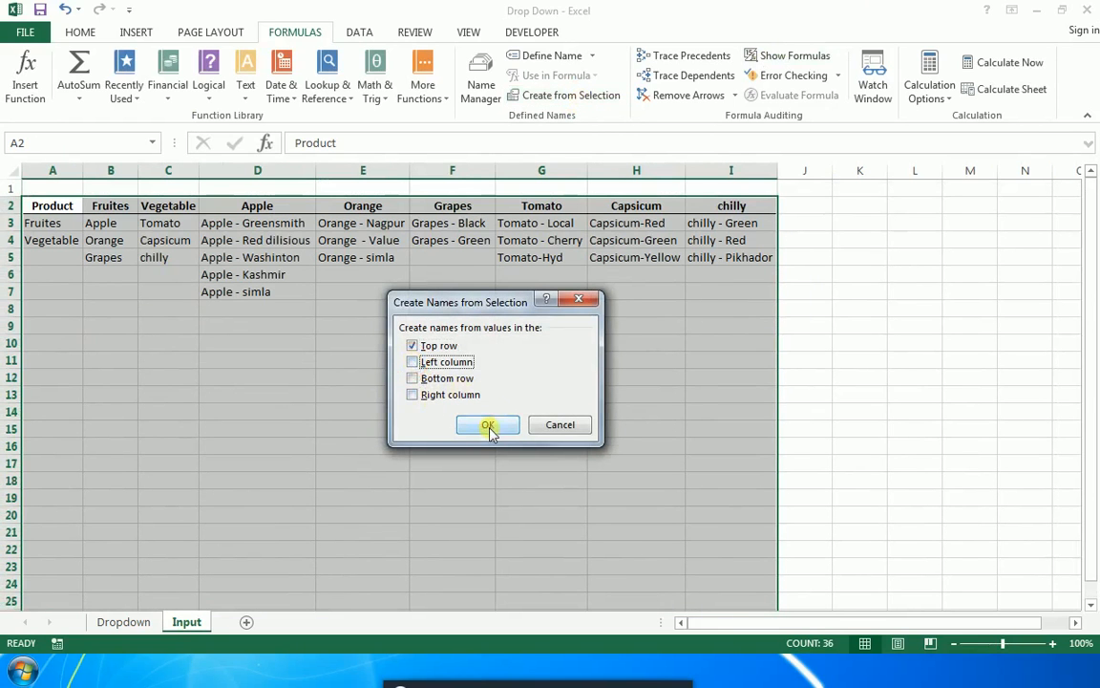
click(488, 426)
Review the newly created names and their ranges in the Name Manager, and close it
click(195, 244)
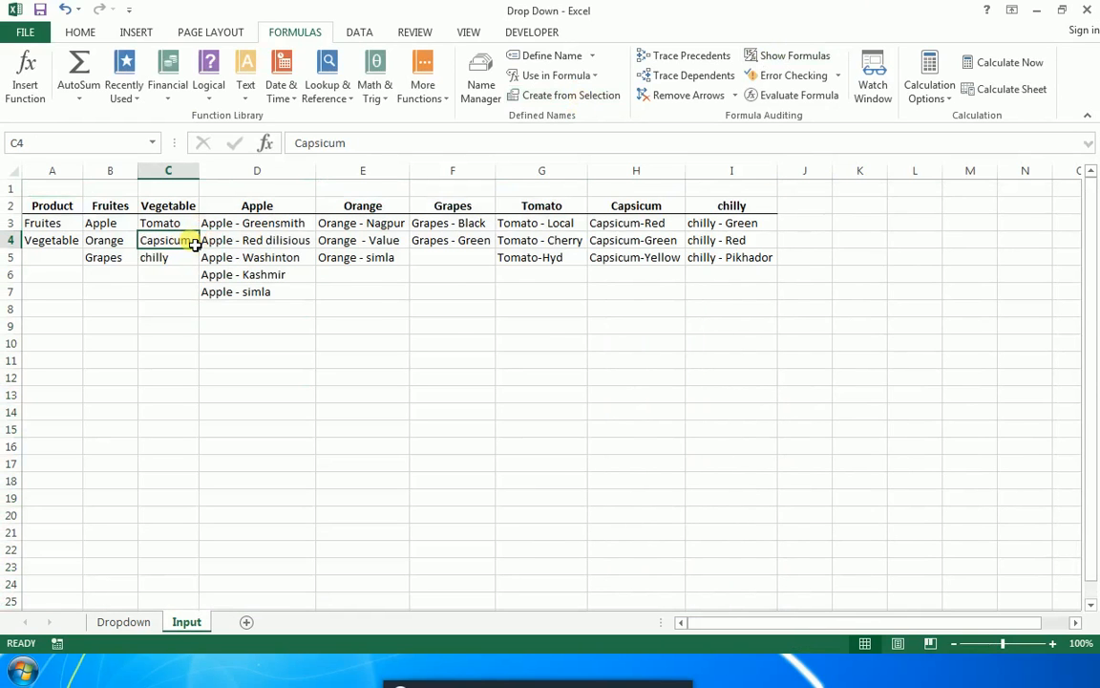
key(ctrl+F3)
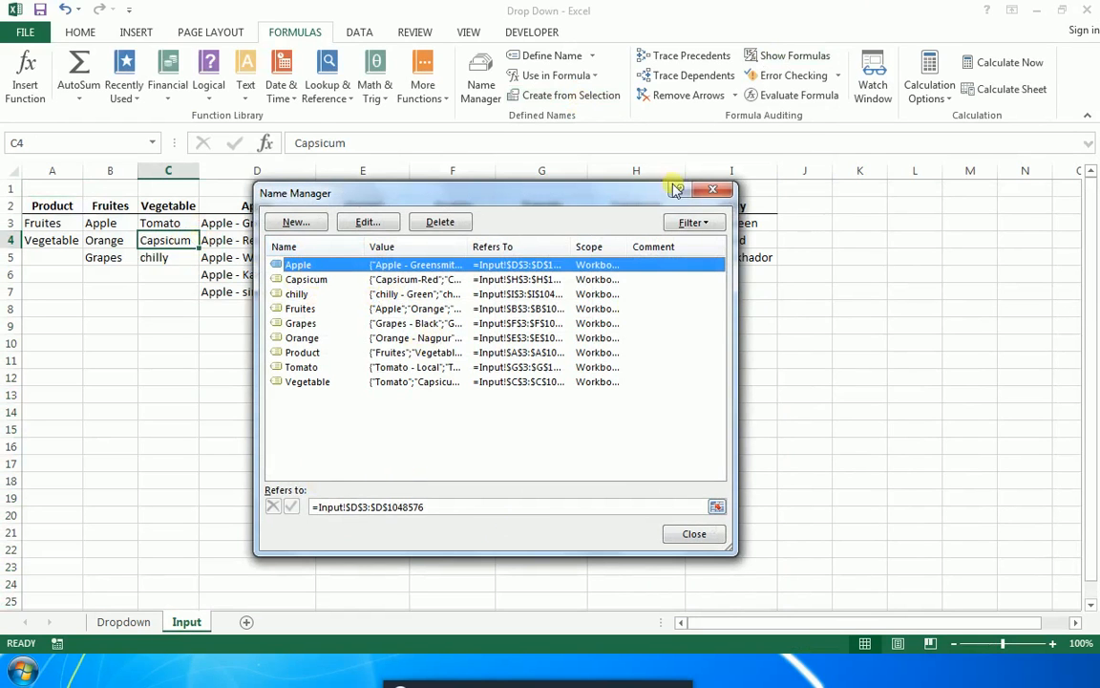
click(708, 188)
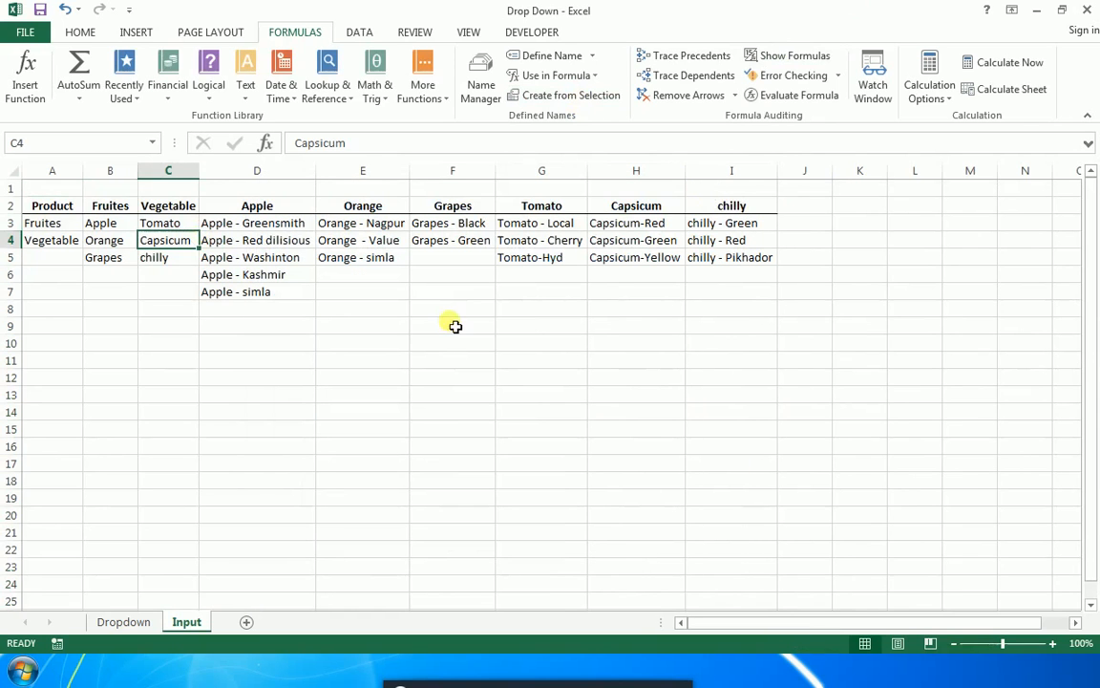
Set the data validation of A2:A10 on the Dropdown sheet to allow a List
click(112, 626)
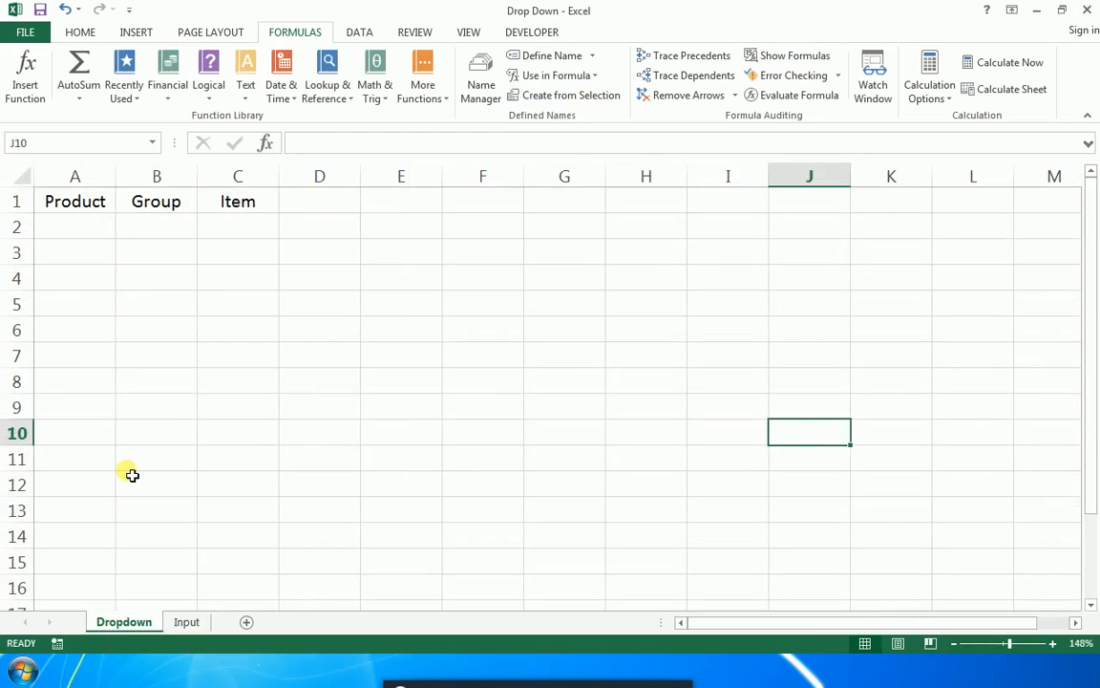
key(Home)
key(Up)
key(Up)
key(Up)
key(Up)
key(Up)
key(Up)
key(Up)
key(Up)
key(Up)
key(Down)
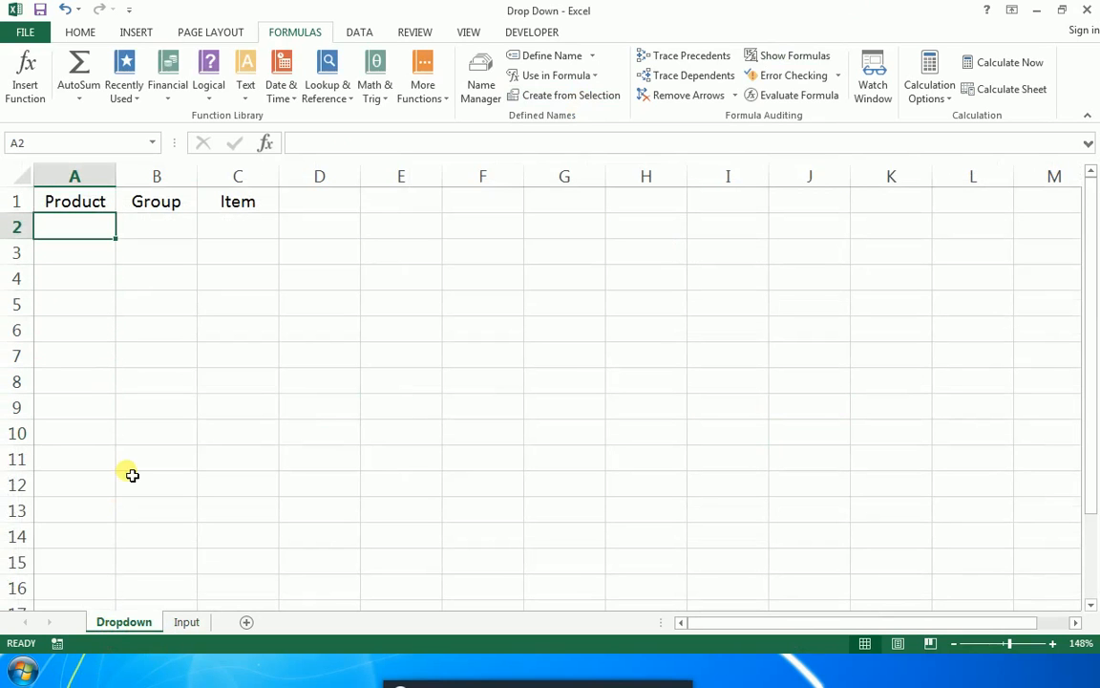
key(shift+Down)
key(shift+Down)
key(shift+Down)
key(shift+Down)
key(shift+Down)
key(shift+Down)
key(shift+Down)
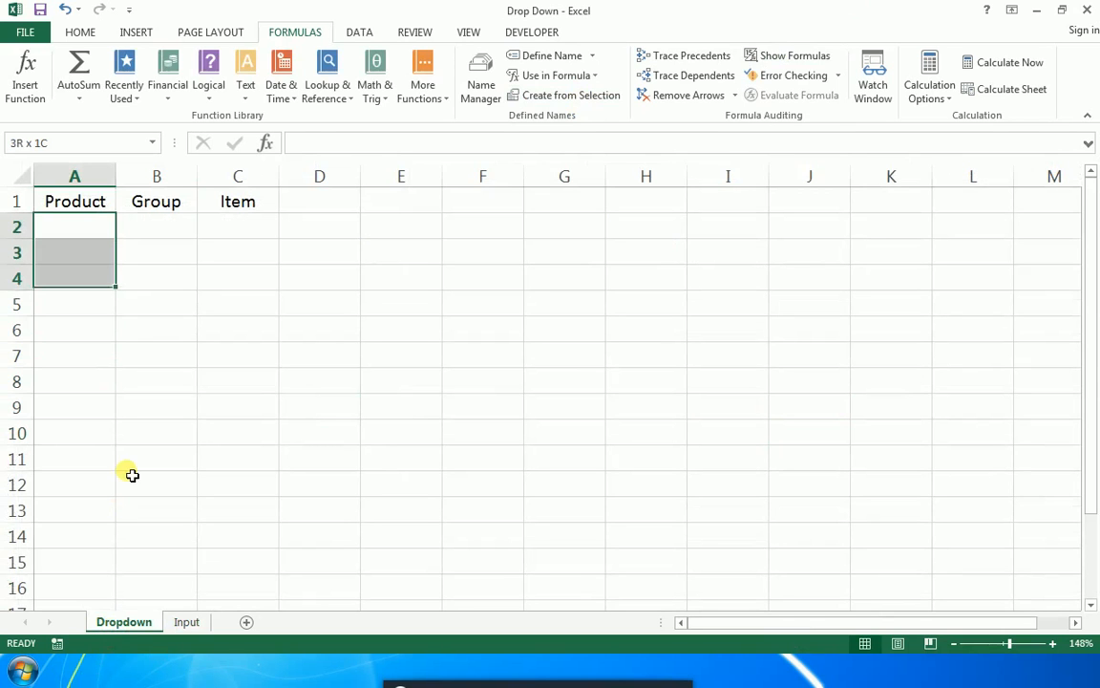
key(shift+Down)
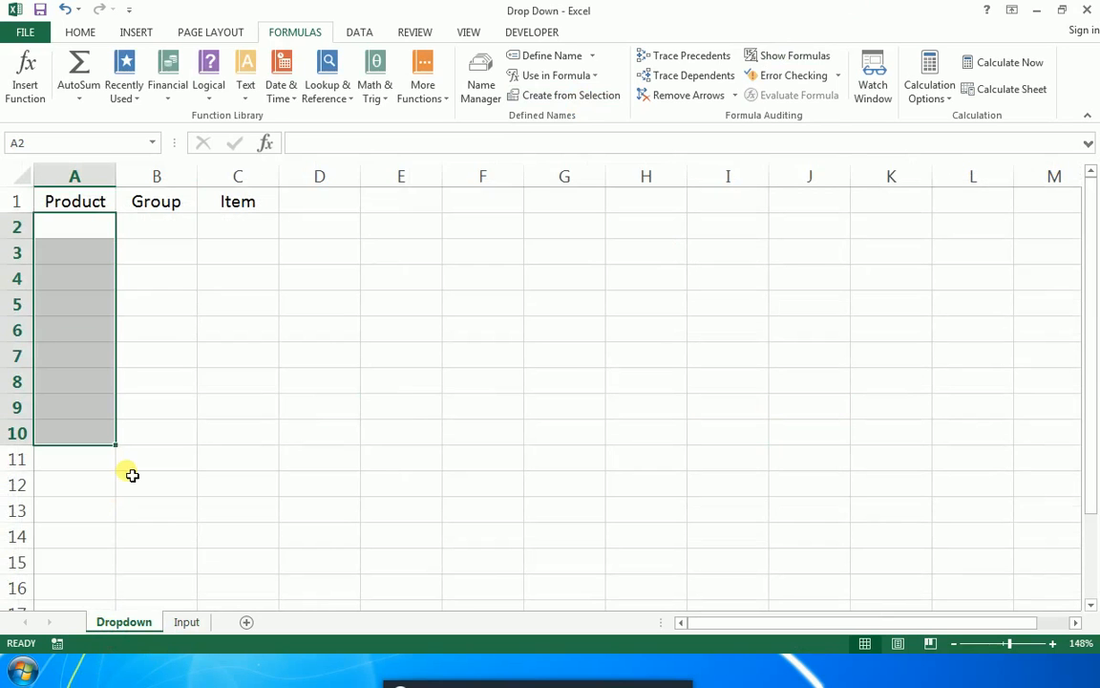
key(alt+d)
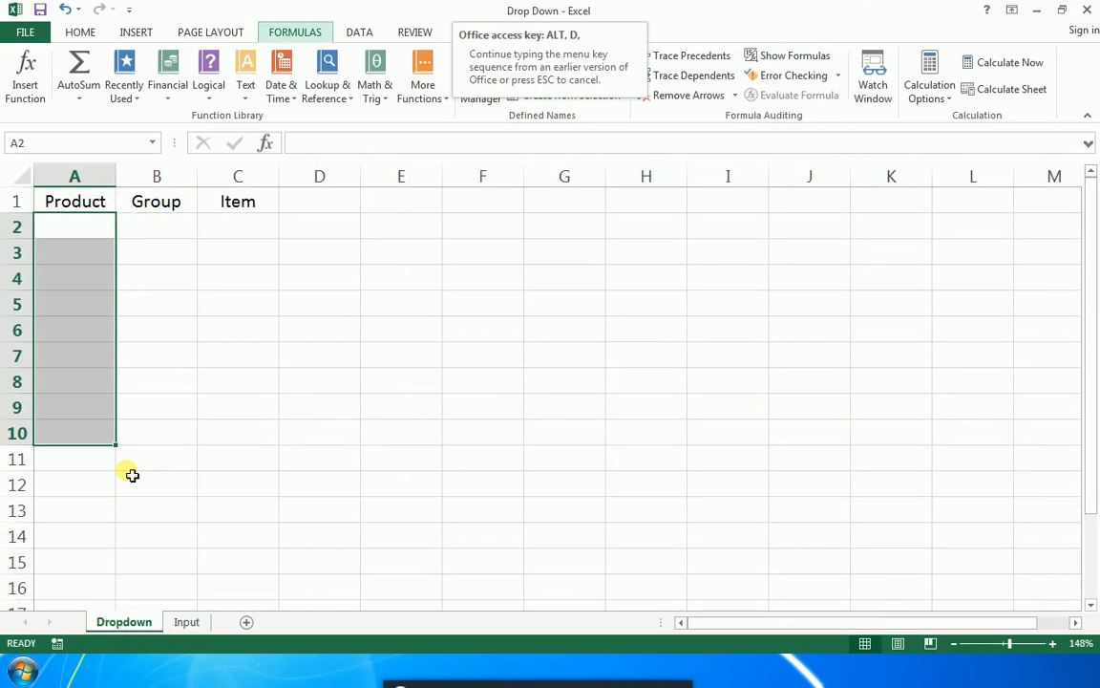
key(l)
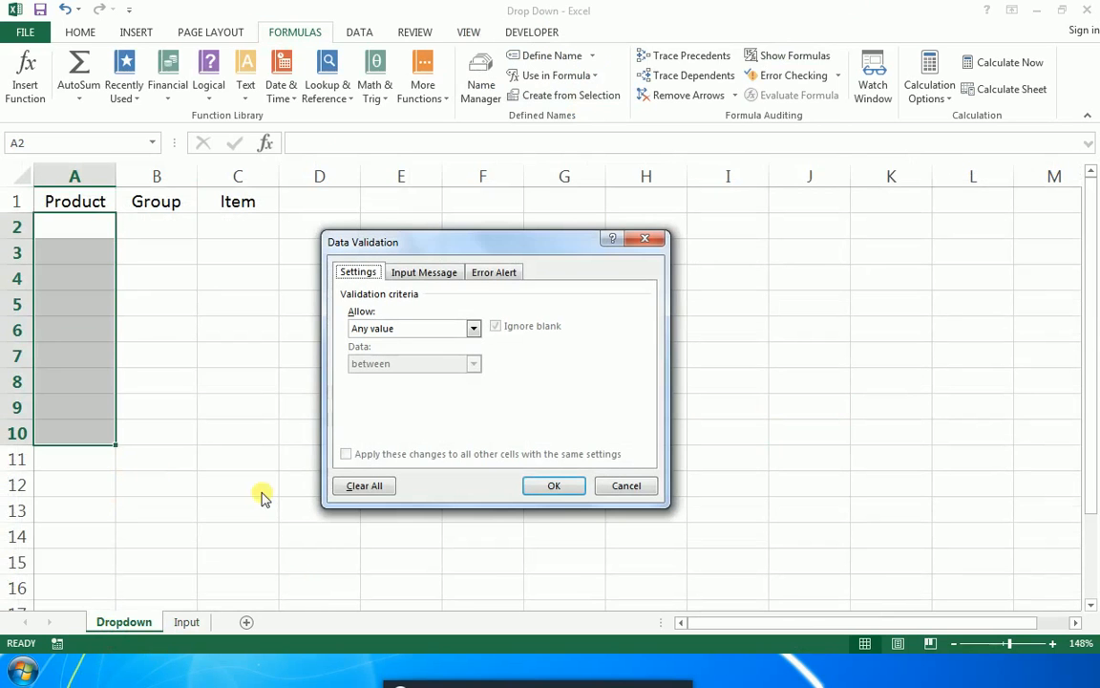
key(alt+Down)
key(Down)
key(Down)
key(Down)
key(Return)
key(Tab)
key(Tab)
key(Tab)
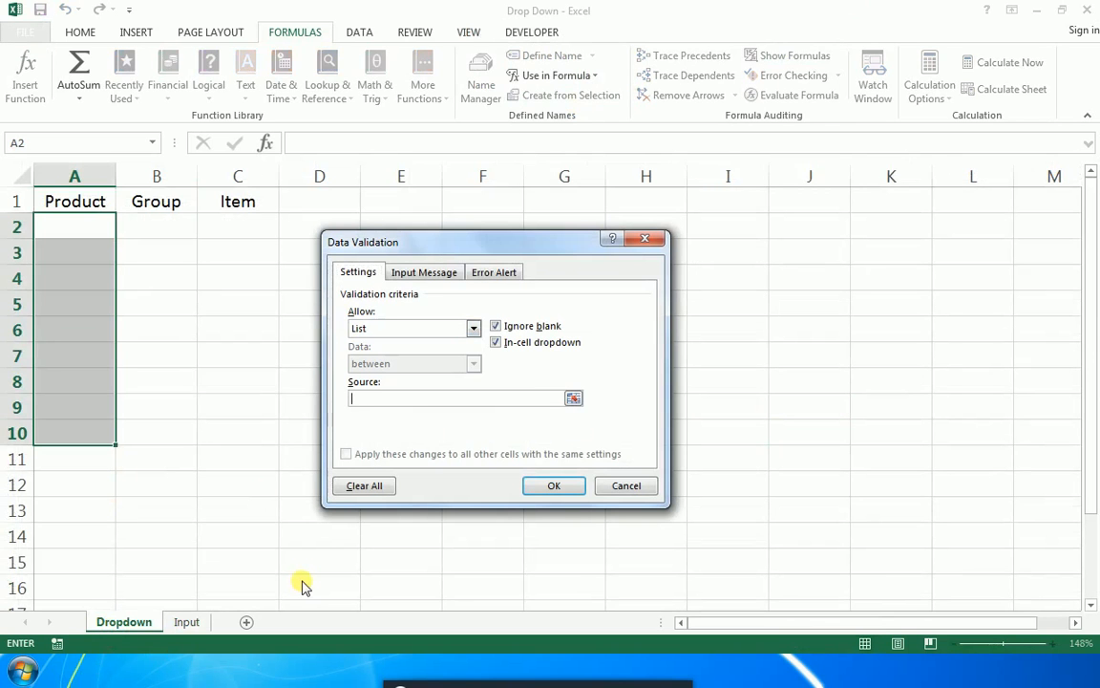
Use the defined name Product as the list source for A2:A10 and apply the validation
key(F3)
key(Down)
key(Down)
key(Down)
key(Down)
key(Down)
key(Down)
key(Return)
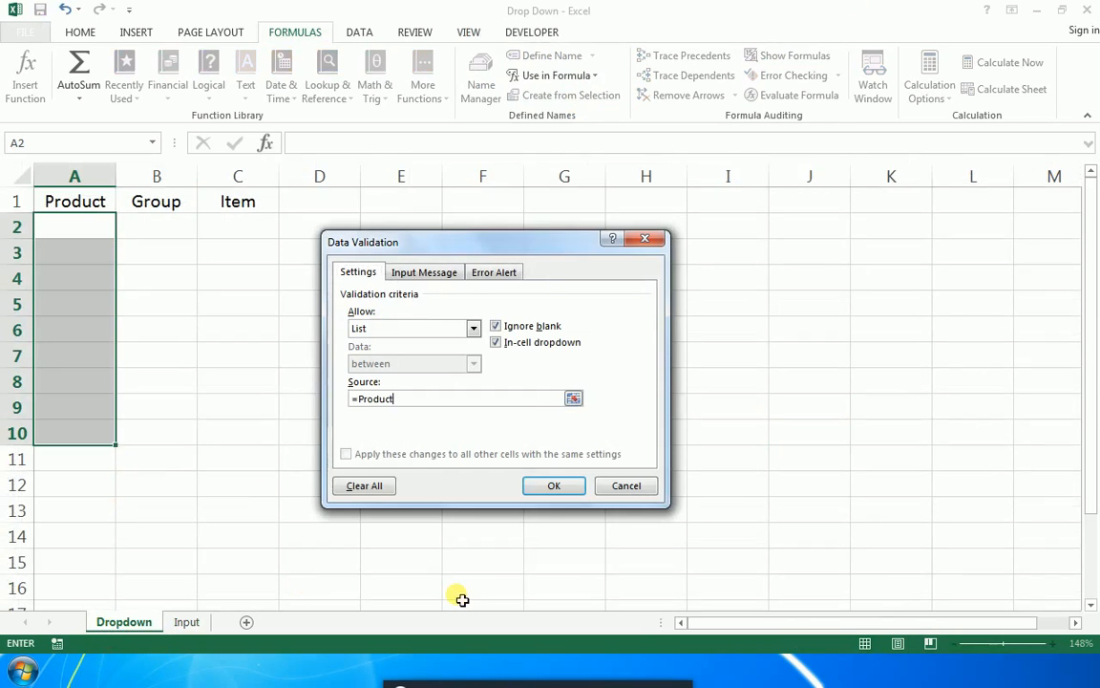
key(Return)
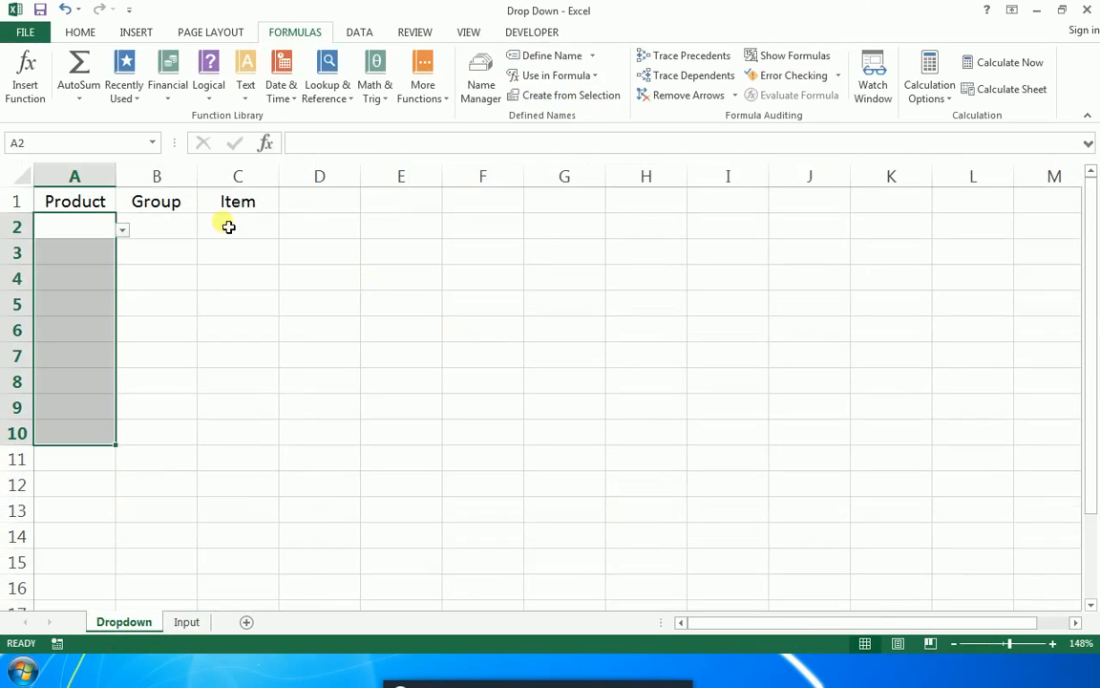
Check the choices offered by the Product dropdown in A2
key(alt+Down)
key(Escape)
click(172, 238)
key(Left)
key(Right)
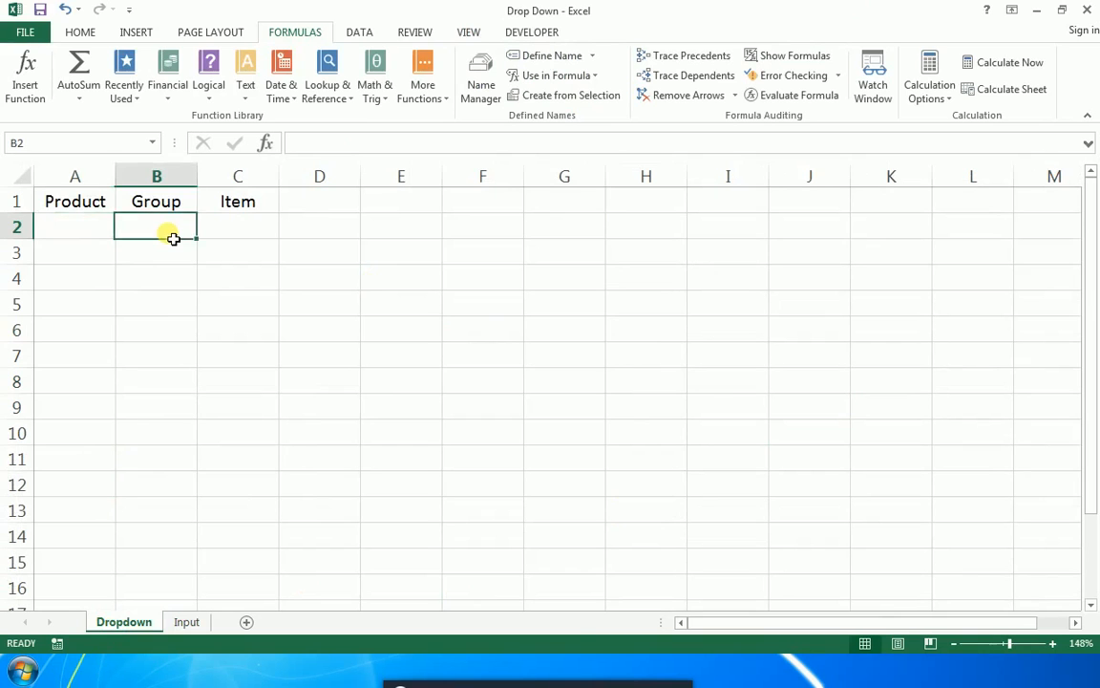
key(Left)
key(Right)
Set the data validation of B2:B13 in the Group column to allow a List
key(shift+Down)
key(shift+Down)
key(shift+Down)
key(shift+Down)
key(shift+Down)
key(shift+Down)
key(shift+Down)
key(shift+Down)
key(shift+Down)
key(shift+Down)
key(shift+Down)
key(shift+Down)
key(shift+Down)
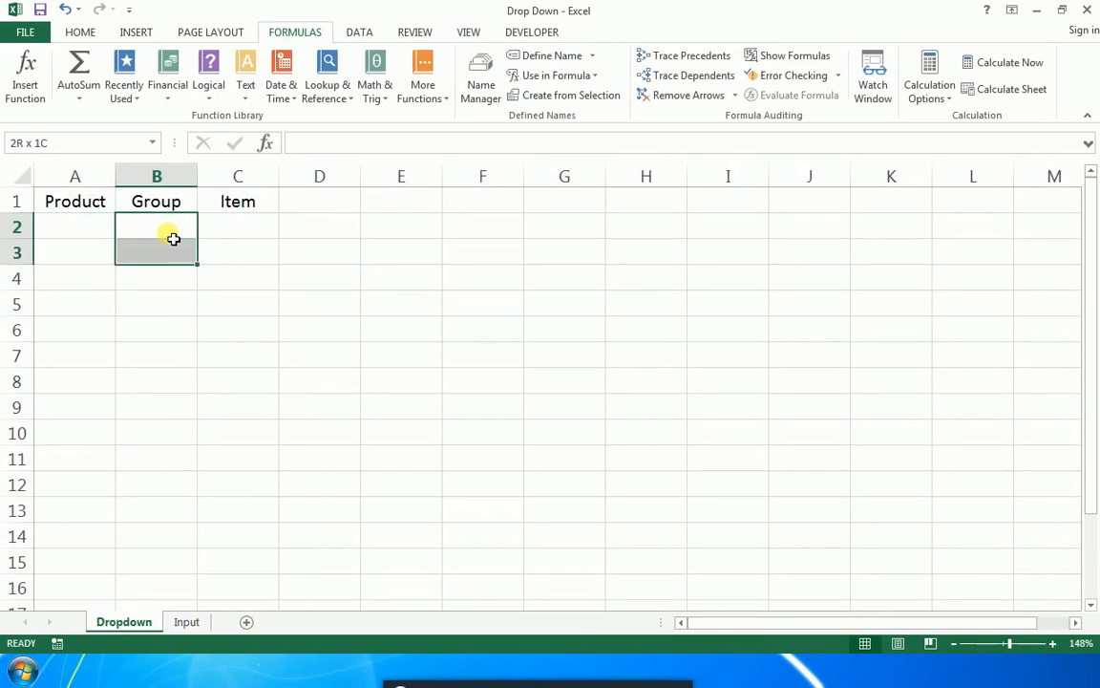
key(shift+Up)
key(shift+Up)
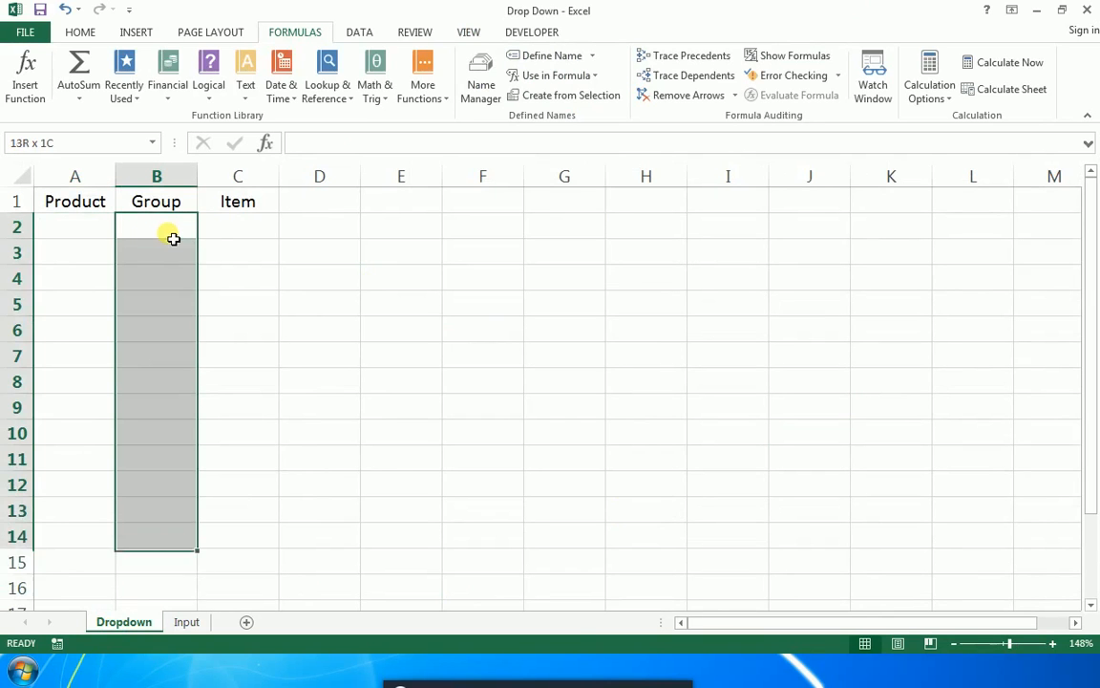
key(alt+d)
key(l)
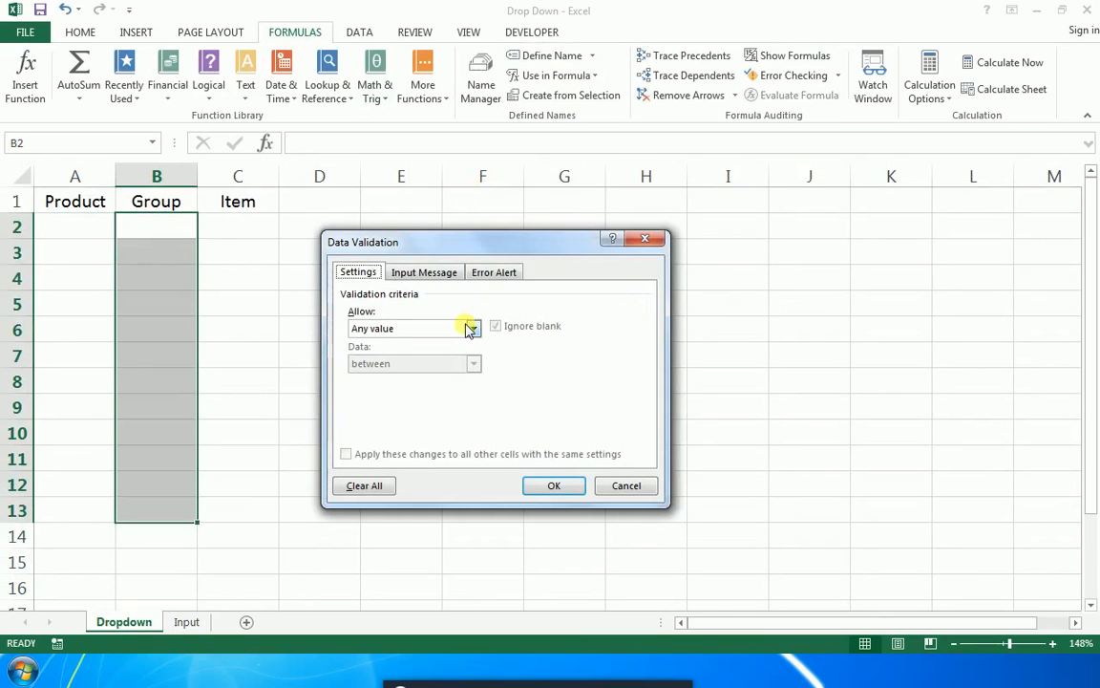
click(471, 328)
click(406, 380)
click(497, 397)
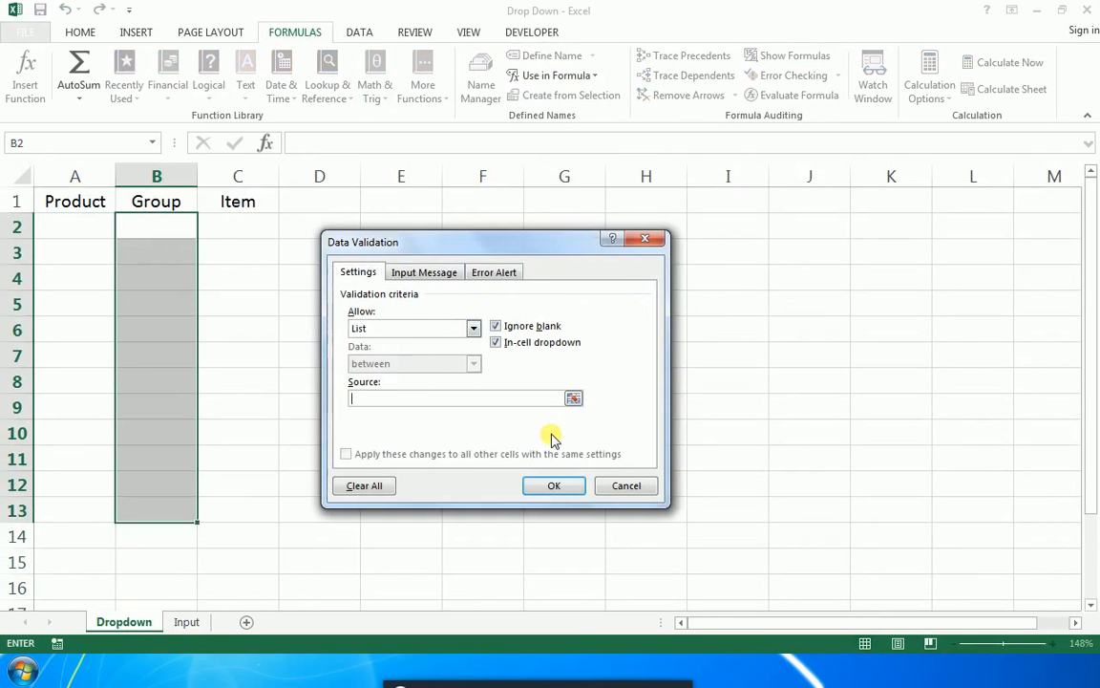
Enter =indirect(A2) with a relative cell reference as the list source for B2:B13 and apply the validation despite the error warning
text(=indirect()
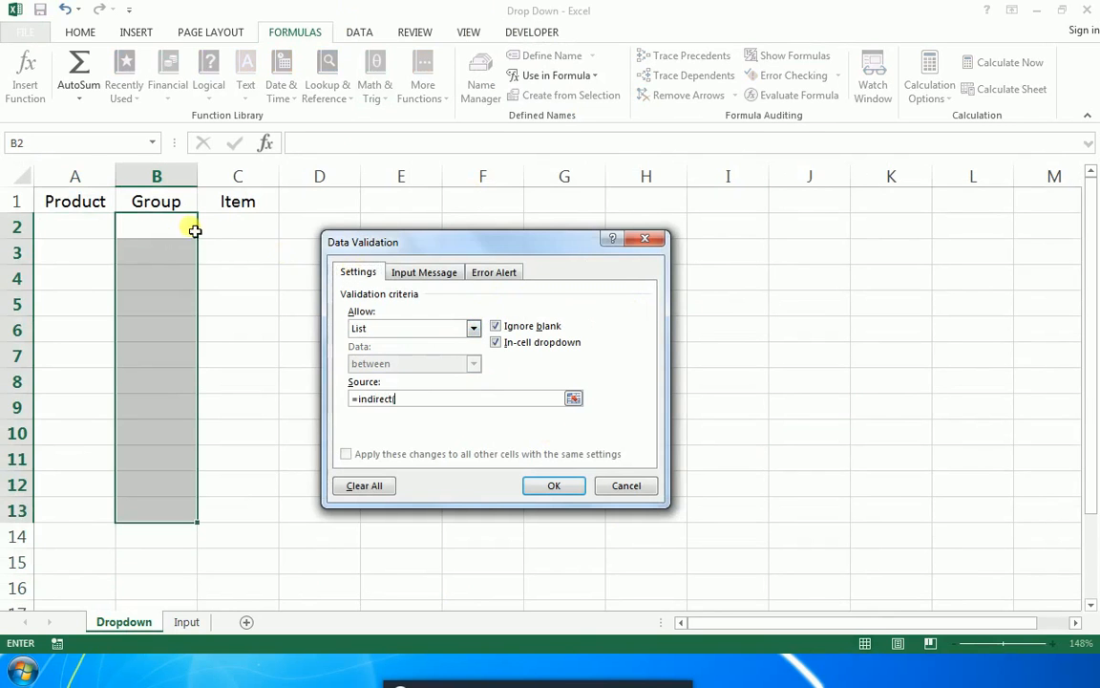
click(97, 230)
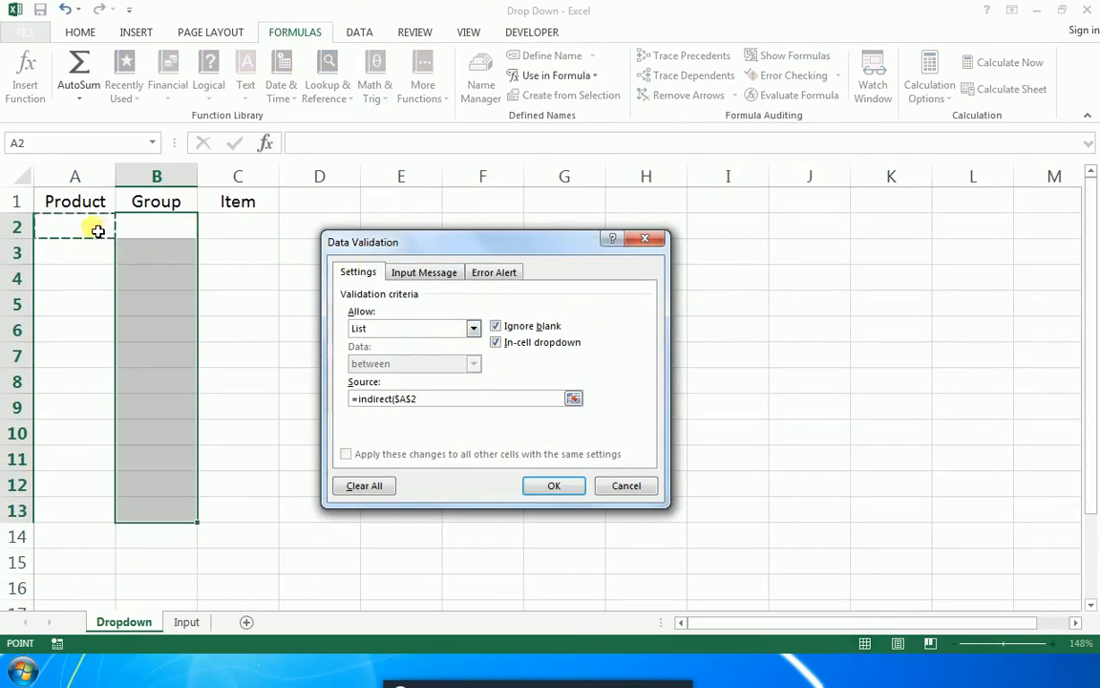
key(F4)
key(F4)
key(F4)
text())
key(Return)
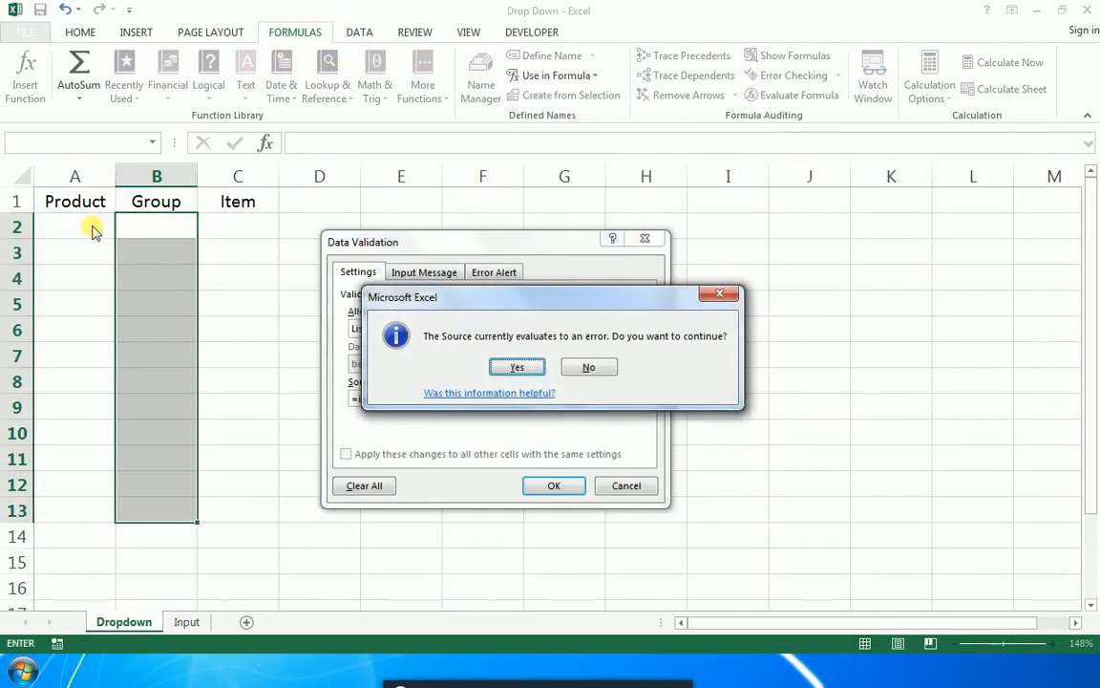
key(Return)
Set the data validation of C2:C16 in the Item column to allow a List
key(Right)
key(shift+Down)
key(shift+Down)
key(shift+Down)
key(shift+Down)
key(shift+Down)
key(shift+Down)
key(shift+Down)
key(shift+Down)
key(shift+Down)
key(shift+Down)
key(shift+Down)
key(shift+Down)
key(shift+Down)
key(shift+Down)
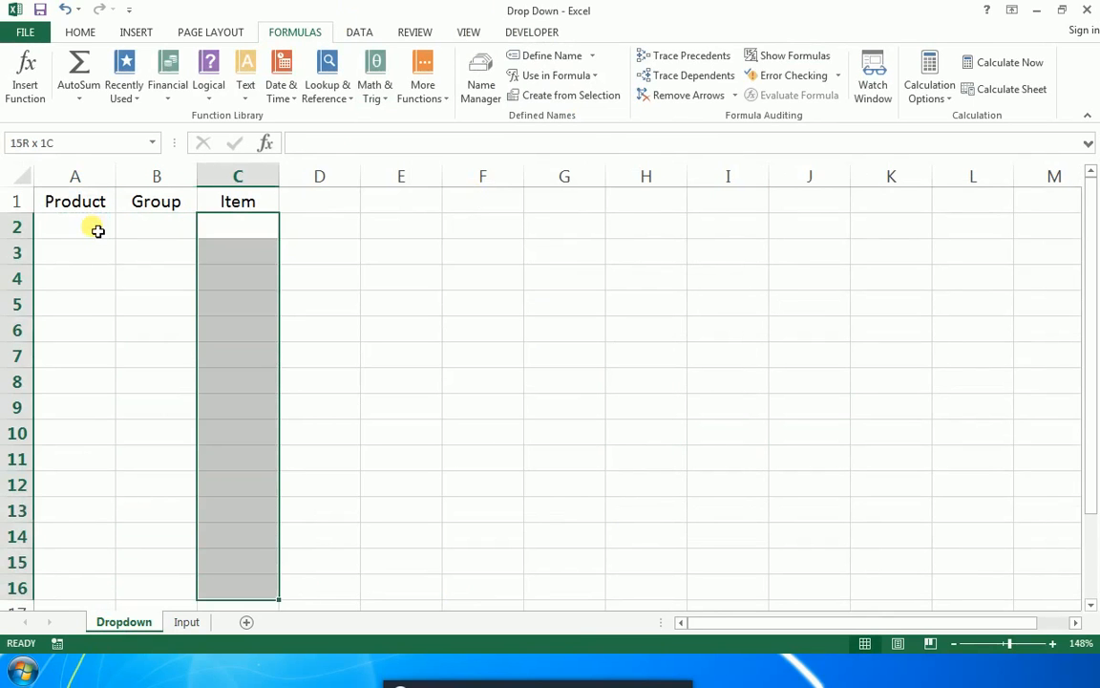
key(alt+d)
key(l)
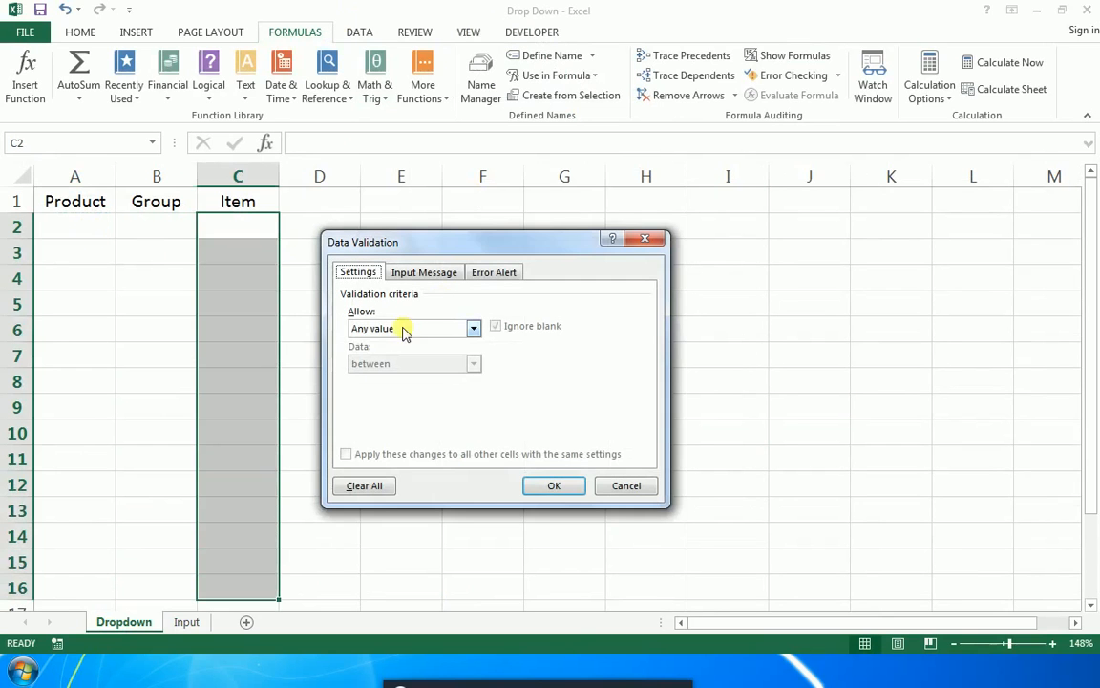
key(l)
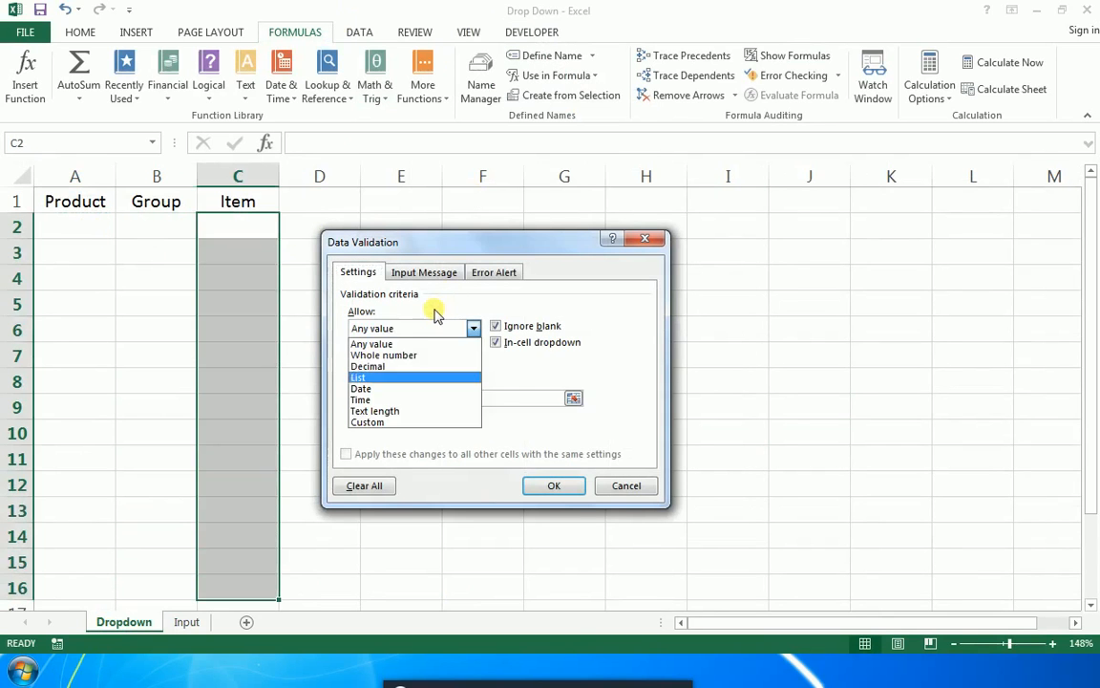
key(Tab)
Enter =indirect(B2) with a relative cell reference as the list source for C2:C16 and apply the validation despite the error warning
text(=)
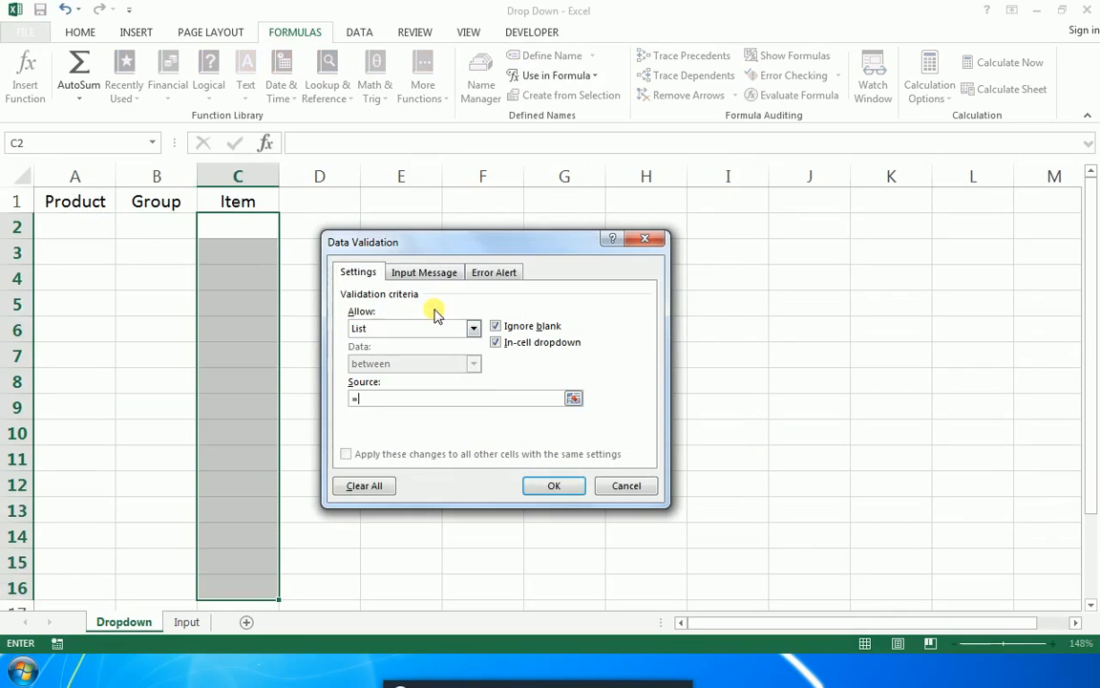
text(indirect()
click(182, 229)
key(F4)
key(F4)
key(F4)
text())
key(Return)
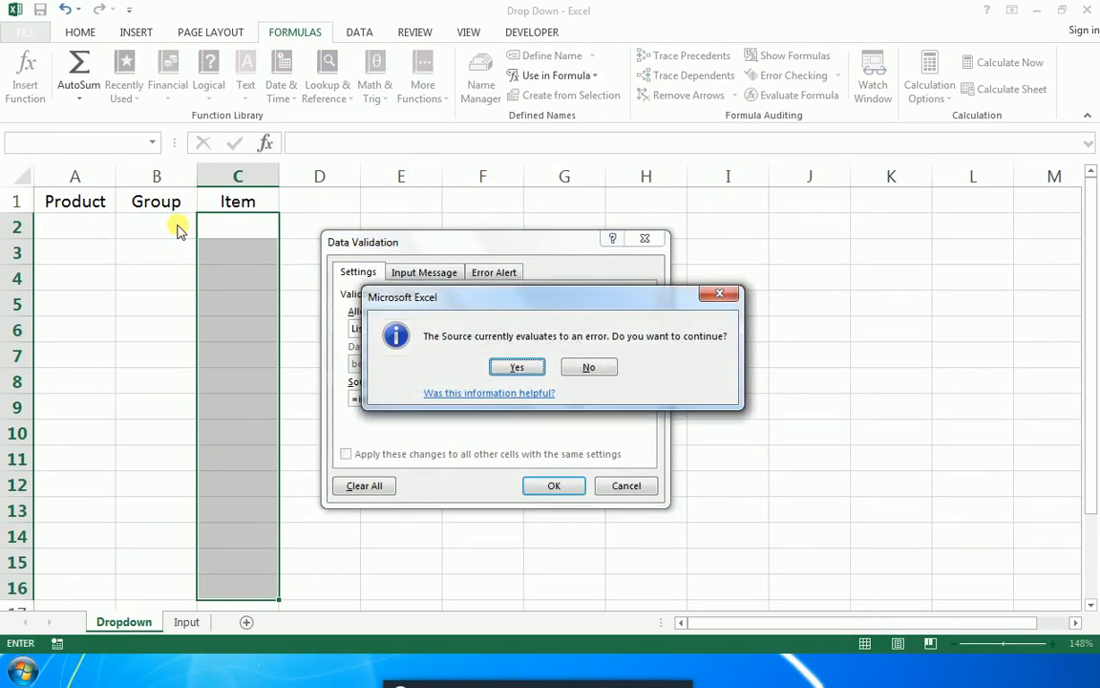
key(Return)
Choose Vegetable as the product in A2 and Tomato as the group in B2 from their dropdown lists
key(Left)
key(Left)
key(alt+Down)
key(Up)
key(Return)
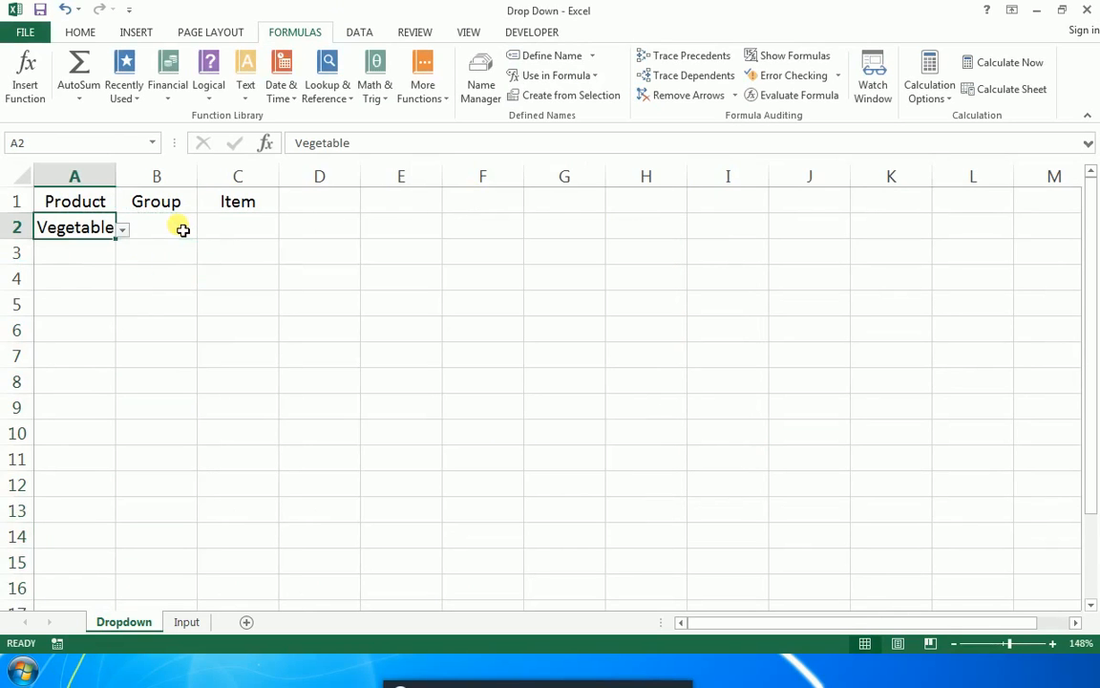
key(Right)
key(alt+Down)
key(Up)
key(Up)
key(Up)
key(Return)
Choose Tomato - Local as the item in C2 from its dropdown list
key(Right)
key(alt+Down)
key(Up)
key(Up)
key(Up)
key(Return)
Choose Fruites as the product in A3 and Apple as the group in B3 from their dropdown lists
key(Left)
key(Left)
key(Down)
key(alt+Down)
key(Up)
key(Up)
key(Return)
key(Right)
key(alt+Down)
key(Up)
key(Up)
key(Up)
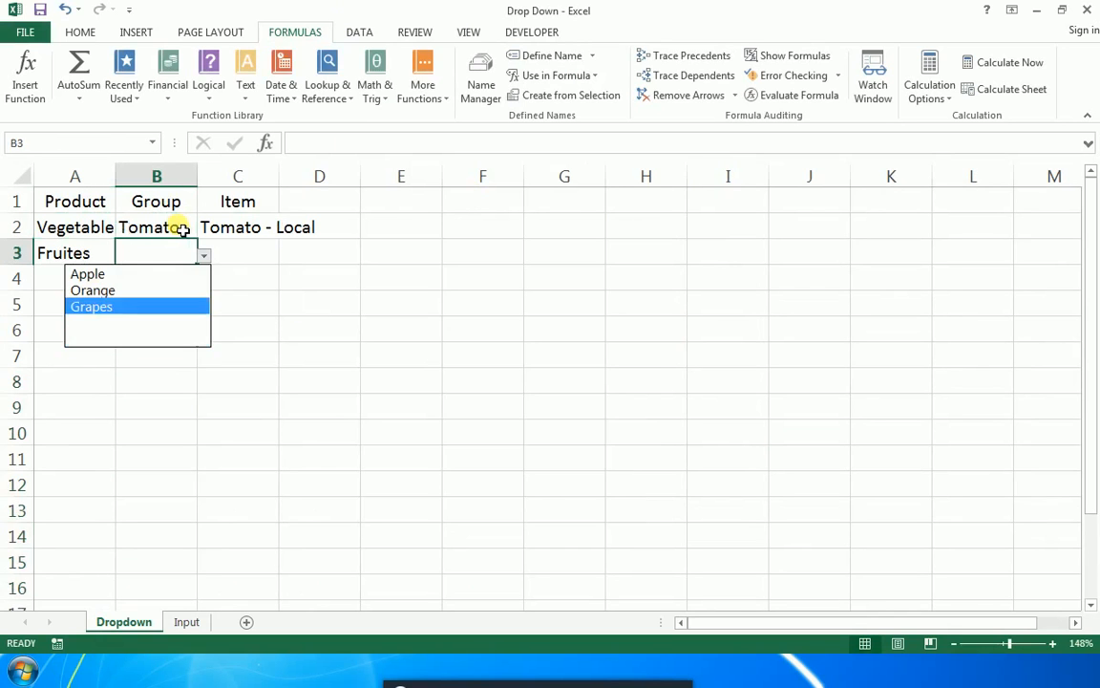
key(Return)
Choose Apple - Greensmith as the item in C3 from its dropdown list
key(Right)
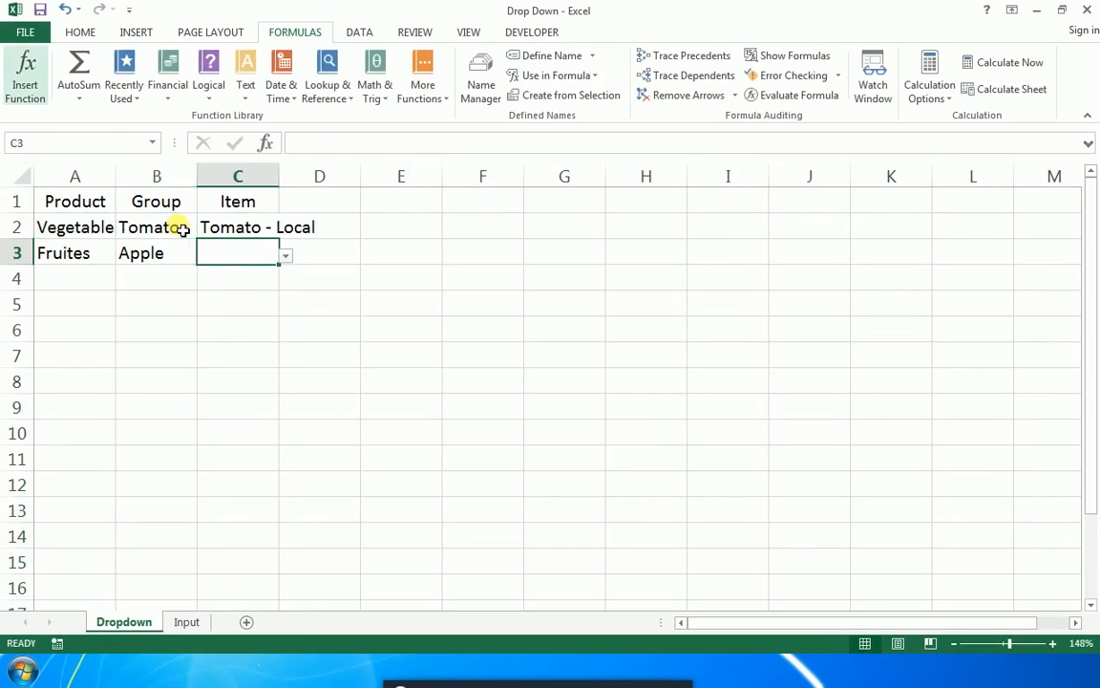
key(alt+Down)
key(Down)
key(Return)
Choose Vegetable as the product in A4 and Capsicum as the group in B4 from their dropdown lists
key(Home)
key(Down)
key(alt+Down)
key(Up)
key(Up)
key(Down)
key(Return)
key(Right)
key(alt+Down)
key(Up)
key(Up)
key(Return)
Choose Capsicum-Green as the item in C4 from its dropdown list
key(Right)
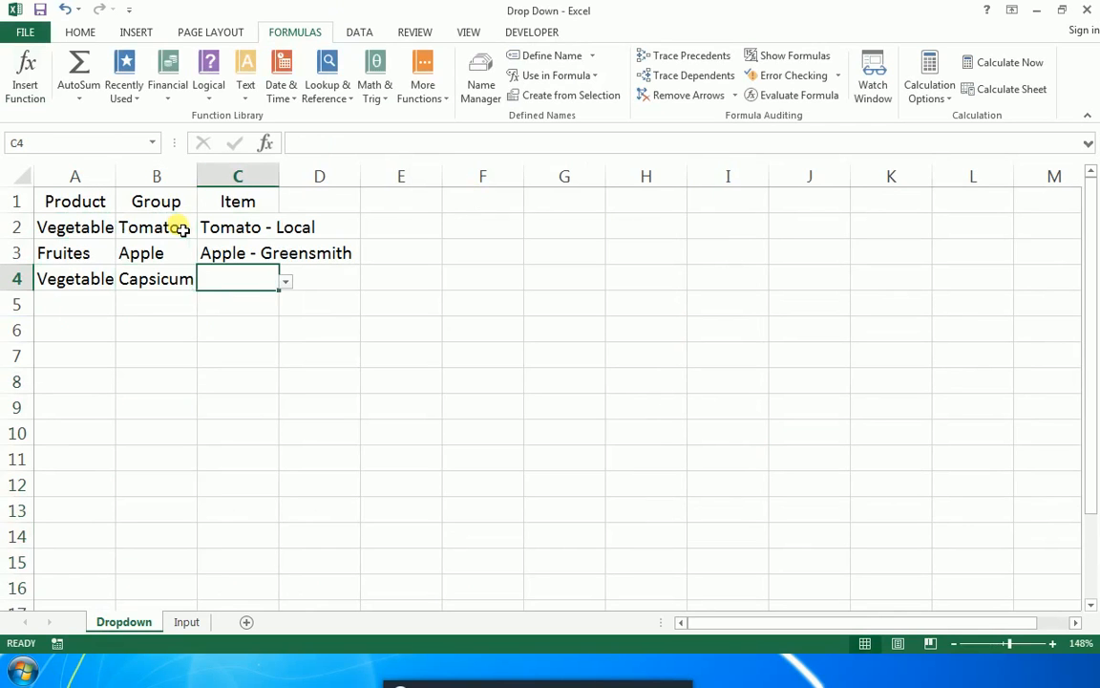
key(alt+Down)
key(Up)
key(Up)
key(Return)
Choose Fruites as the product in A5 and Orange as the group in B5 from their dropdown lists
key(Left)
key(Left)
key(Down)
key(alt+Down)
key(Up)
key(Return)
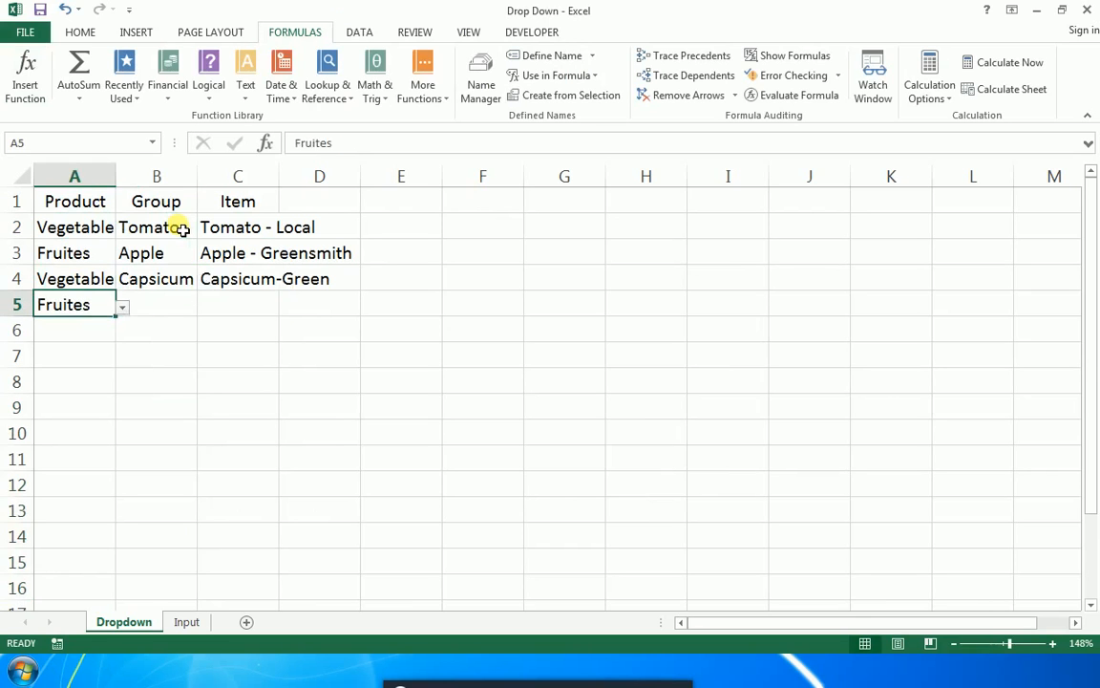
key(Right)
key(alt+Down)
key(Up)
key(Up)
key(Return)
Choose Orange - Nagpur as the item in C5 from its dropdown list
key(Right)
key(alt+Down)
key(Up)
key(Up)
key(Up)
key(Return)
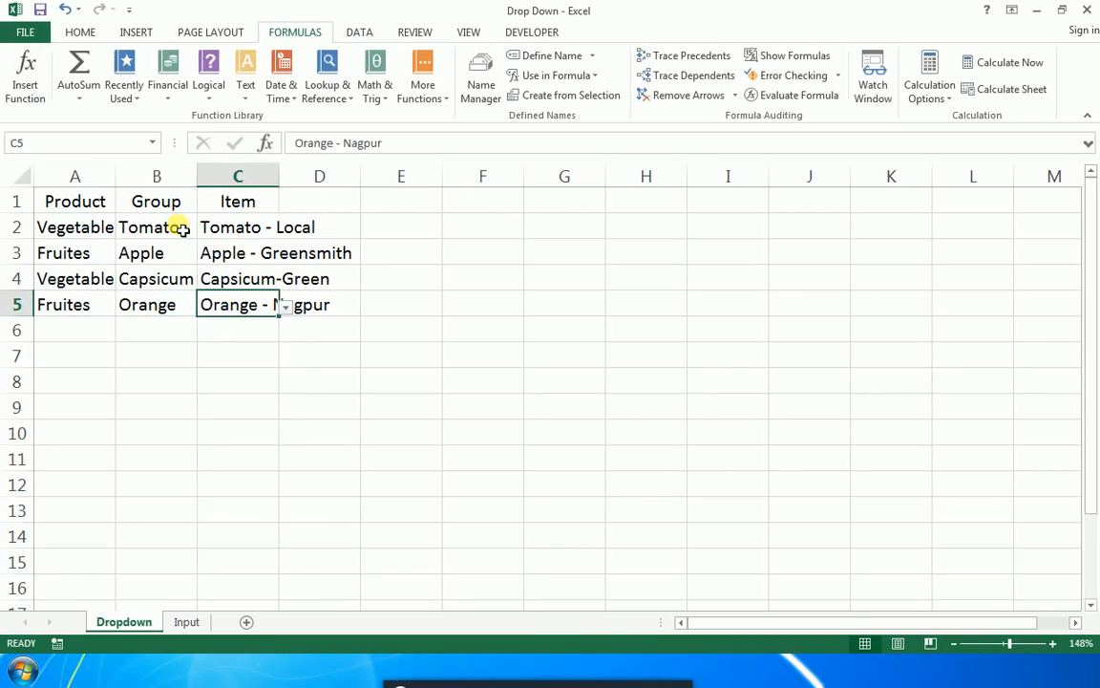